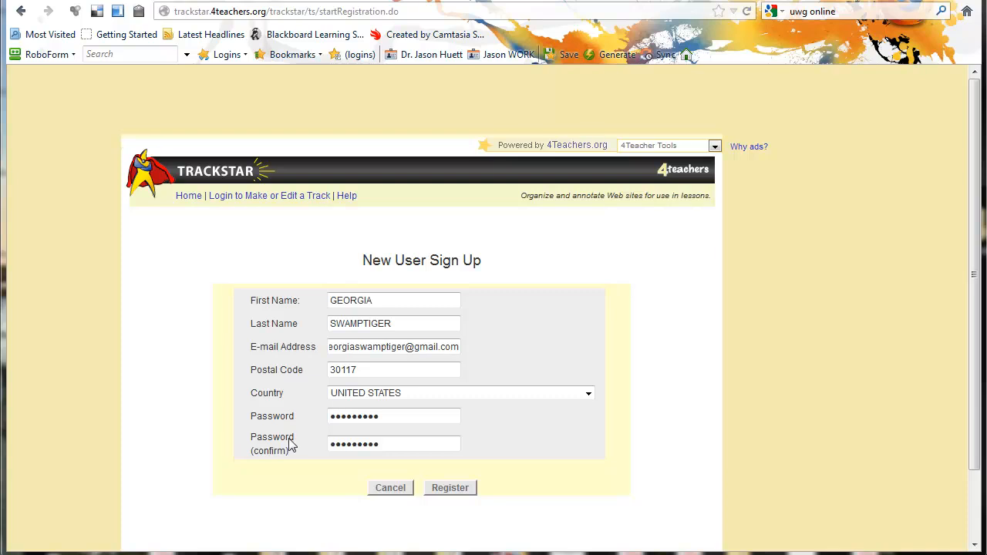
- Submit the new user sign-up form and continue to the TrackStar login page
left_click(447, 491)
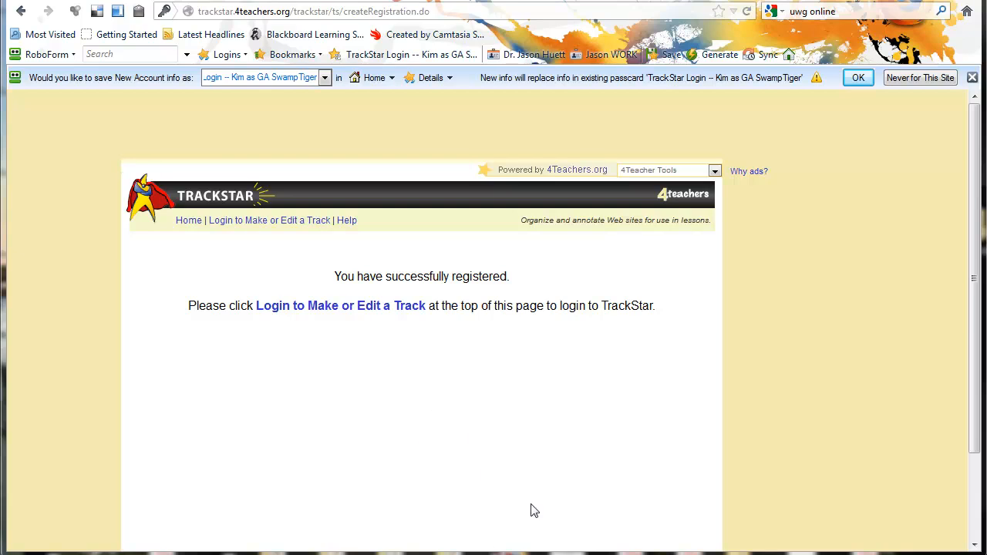
left_click(323, 308)
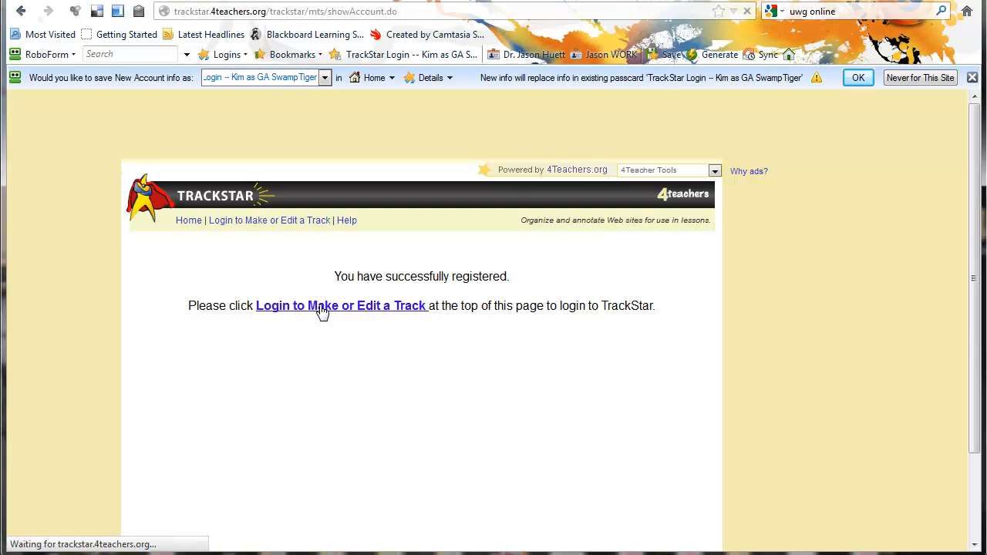
- Log in with the account e-mail and password, dismiss the password prompt, and start a new track
left_click(440, 367)
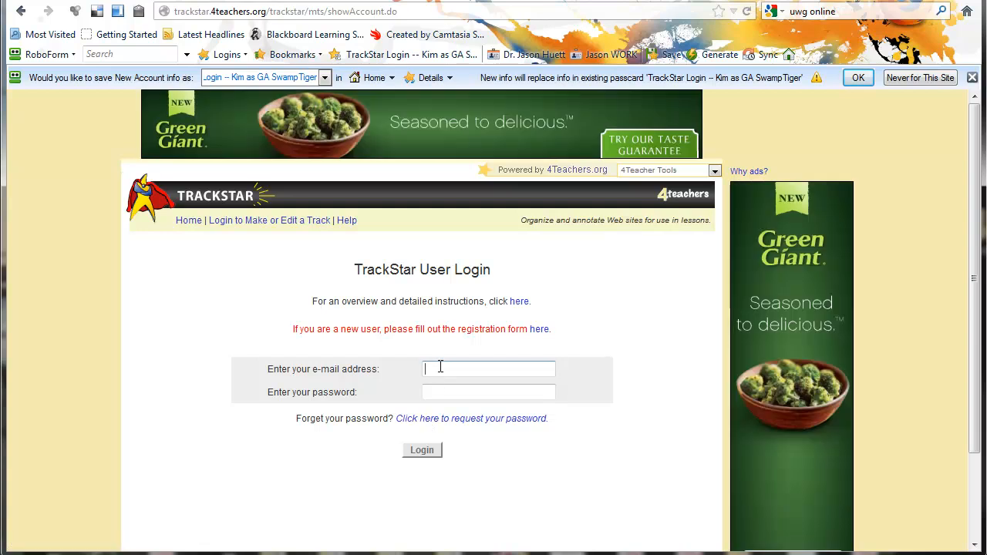
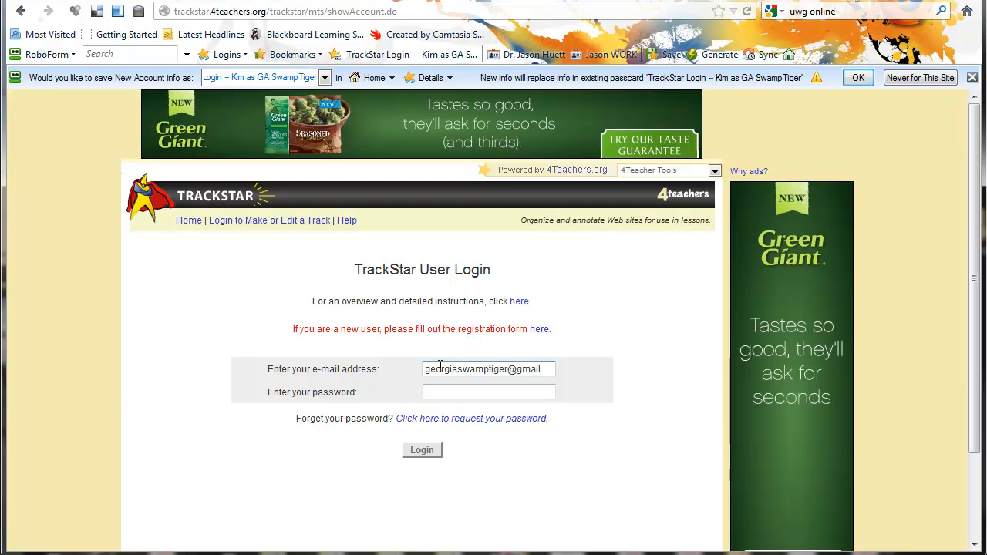
key("Tab")
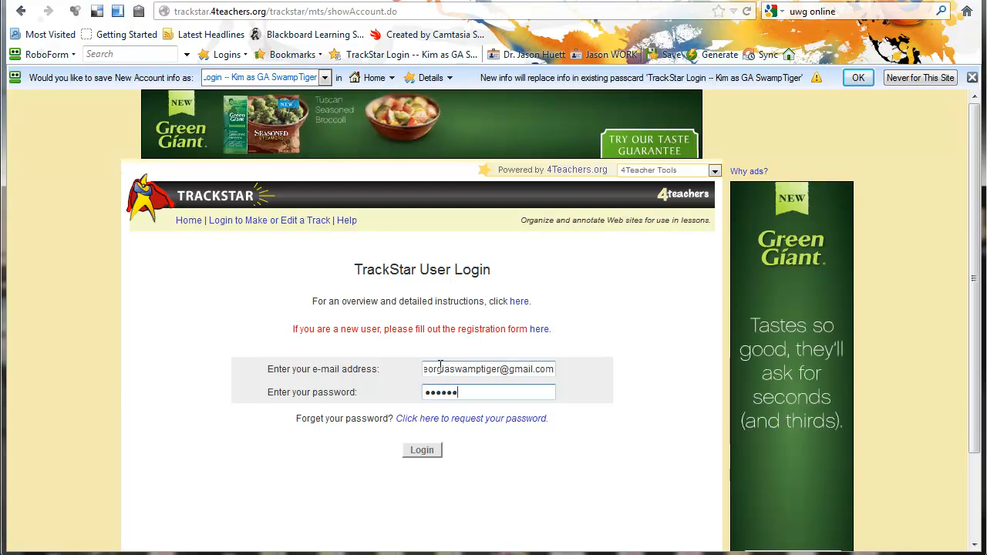
left_click(429, 453)
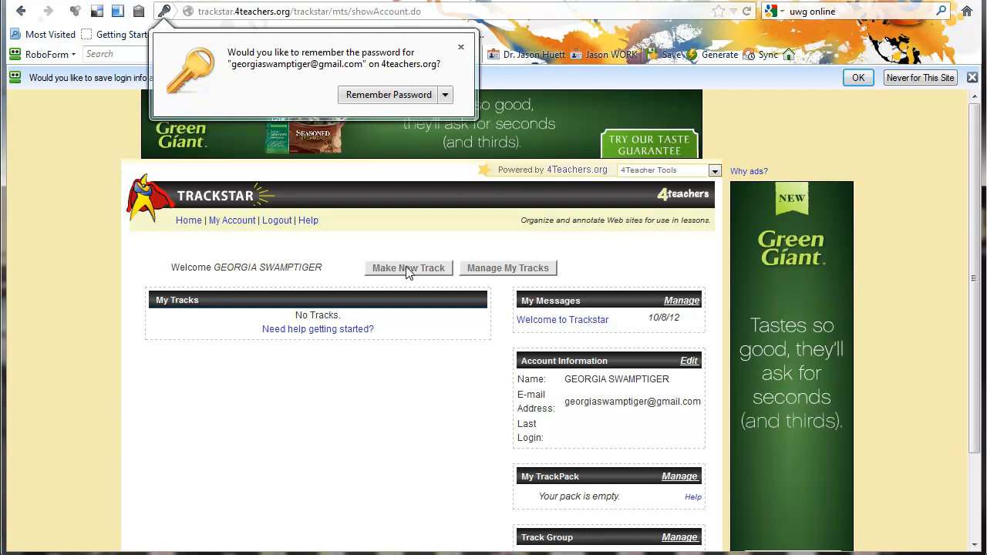
left_click(461, 47)
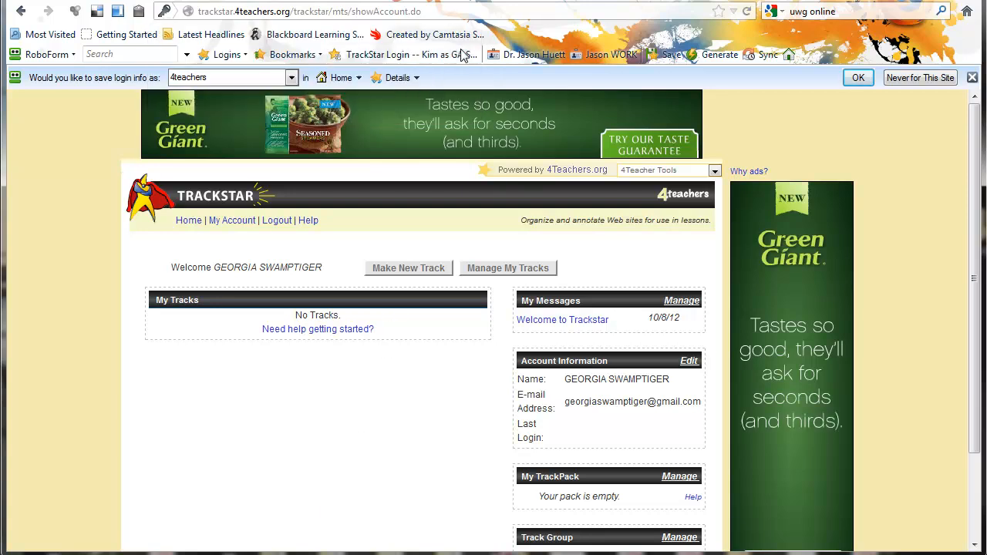
left_click(414, 269)
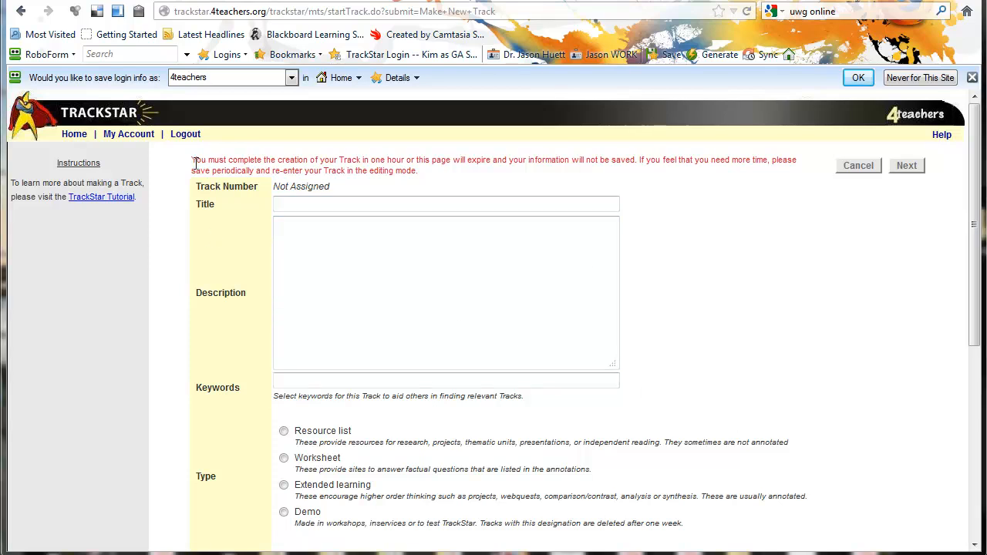
- Enter the track title 'Foods of Central Amerciica'
left_click_drag(196, 161, 429, 172)
left_click(841, 259)
left_click(295, 203)
type("Foods")
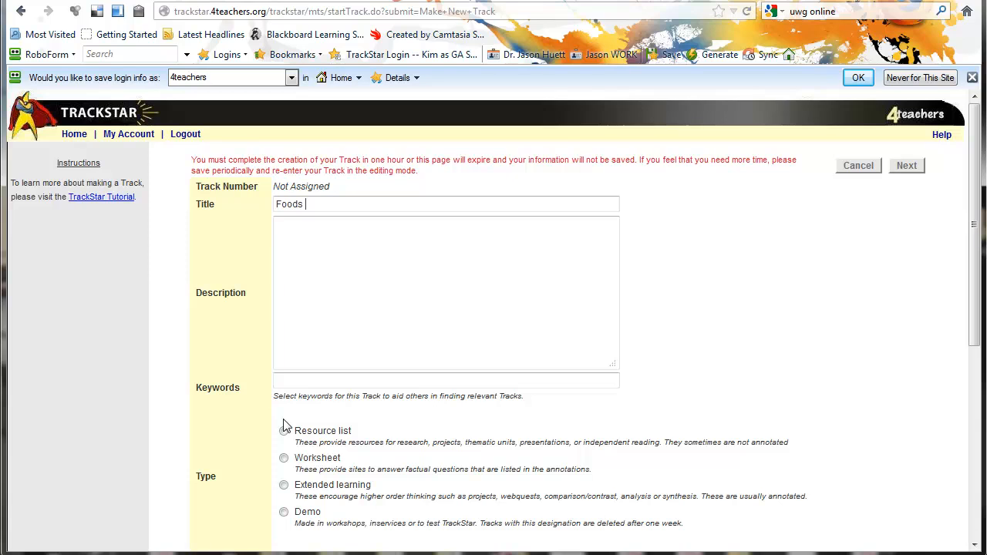
type(" of Central Amerci")
type("ica")
- Paste the prepared Spanish 1 description into the track description field
left_click(321, 238)
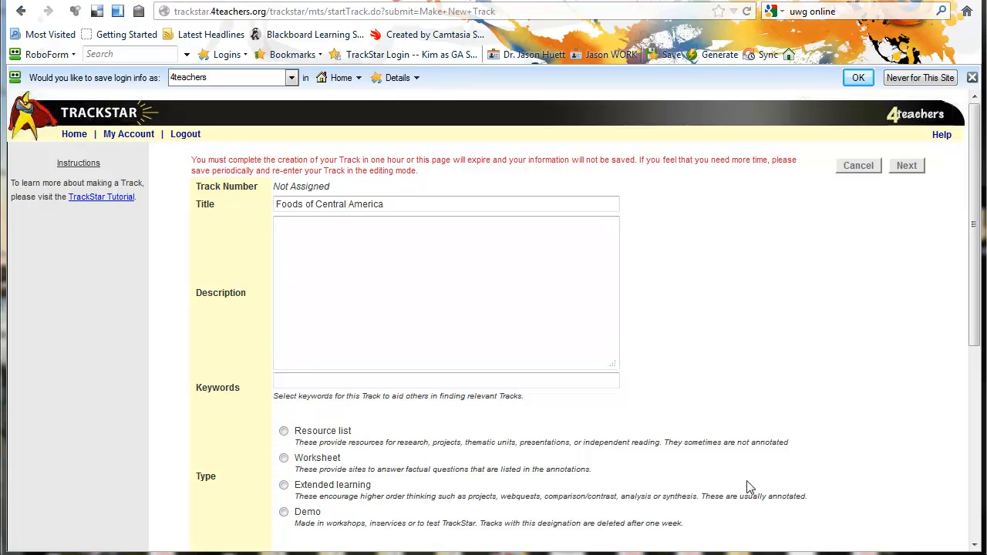
type("This track provides an overview of some famous Central American foods, along with recipes and cultural insights.  This track is appropriate for Spanish 1 classes.")
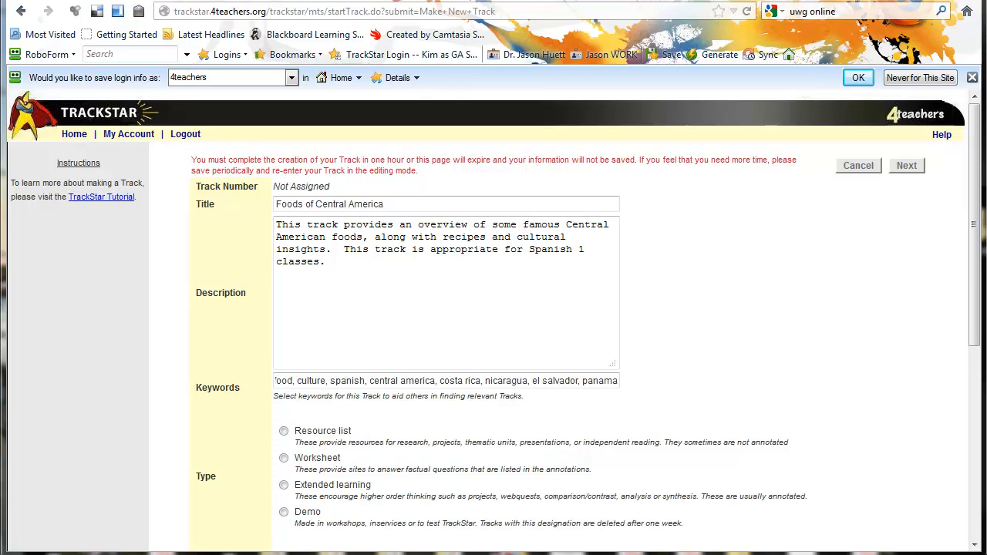
scroll(493, 324, "down", 4)
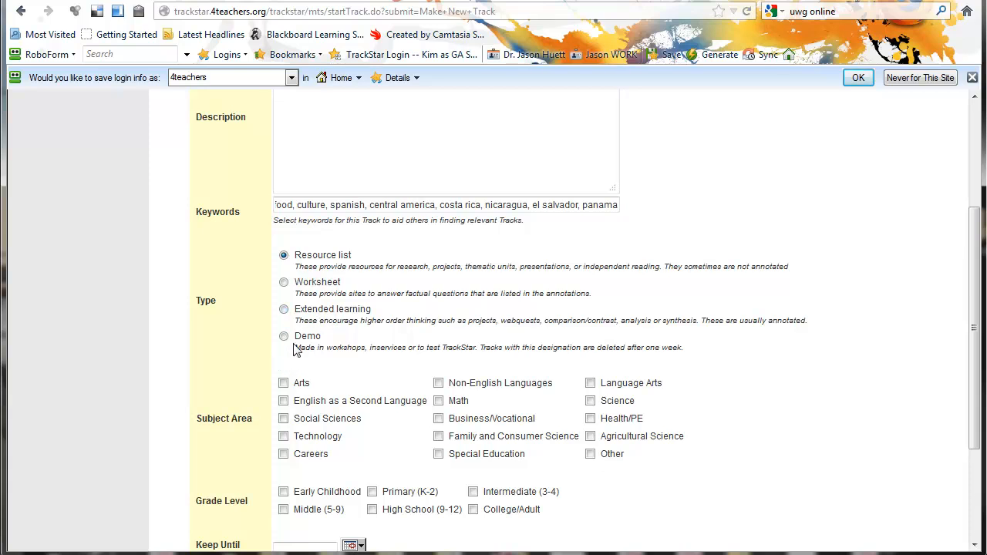
- Tag the track with the Non-English Languages and Social Sciences subjects
left_click_drag(297, 339, 356, 349)
left_click(350, 341)
left_click_drag(665, 266, 797, 273)
left_click(769, 266)
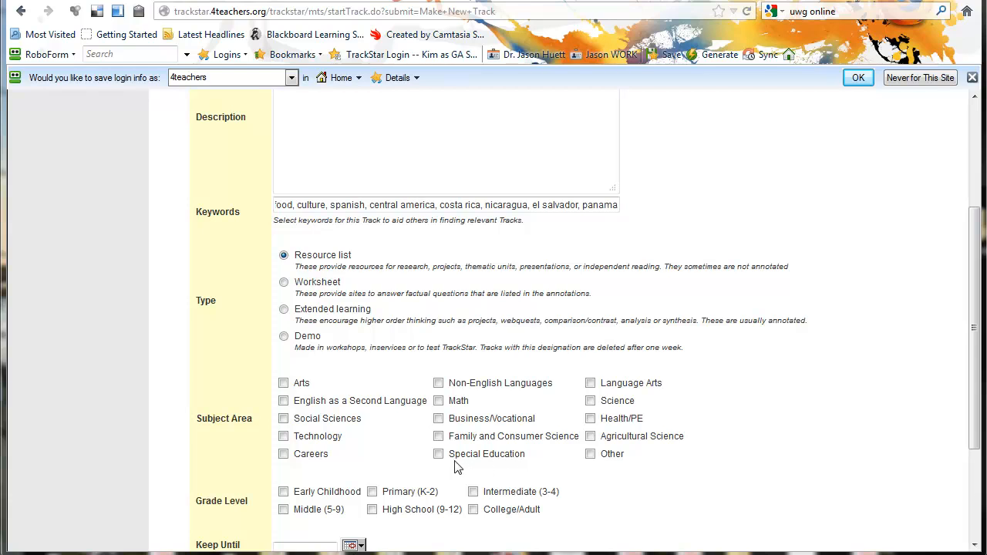
left_click(441, 385)
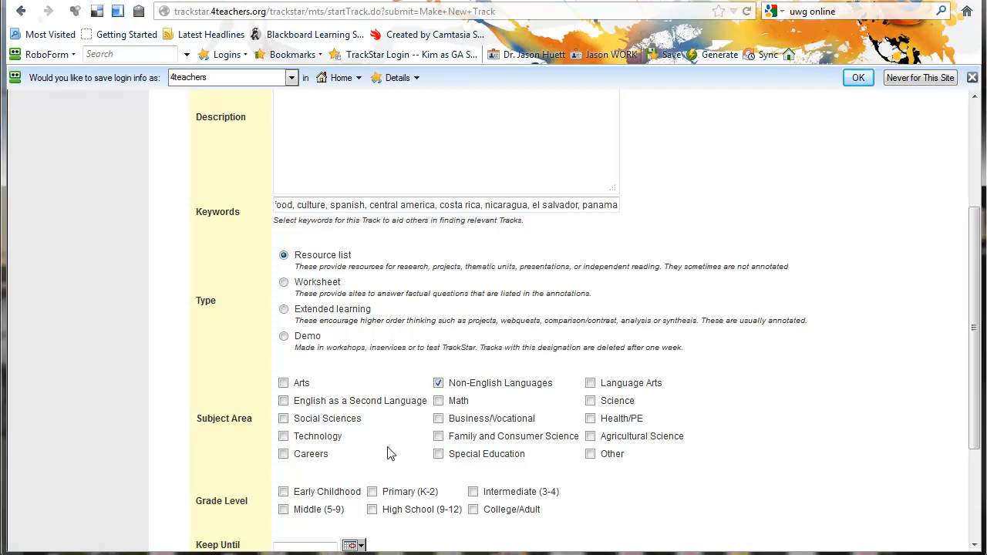
left_click(283, 419)
scroll(386, 446, "down", 2)
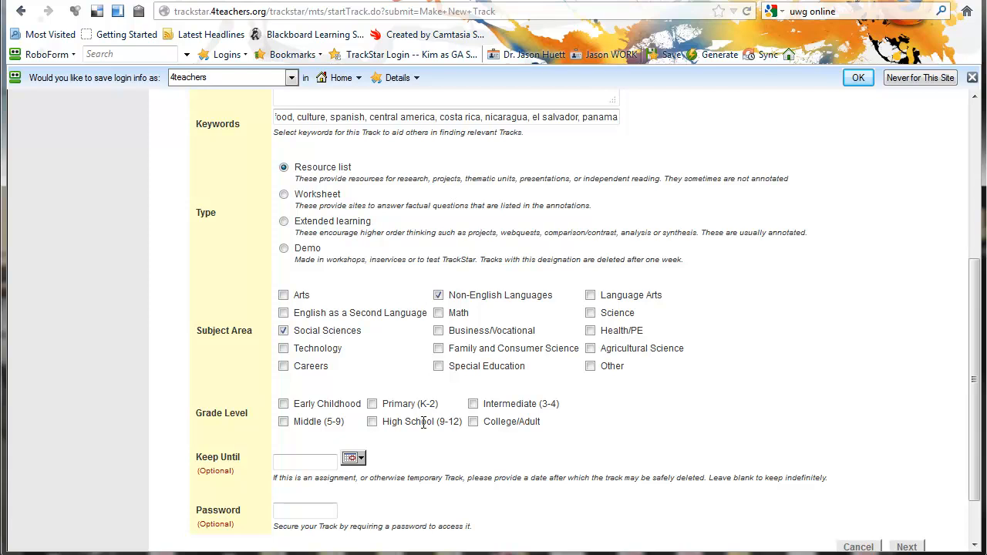
- Mark grades Middle (5-9) and High School (9-12), then submit the form to add sites
left_click(283, 421)
left_click(372, 422)
scroll(485, 450, "down", 2)
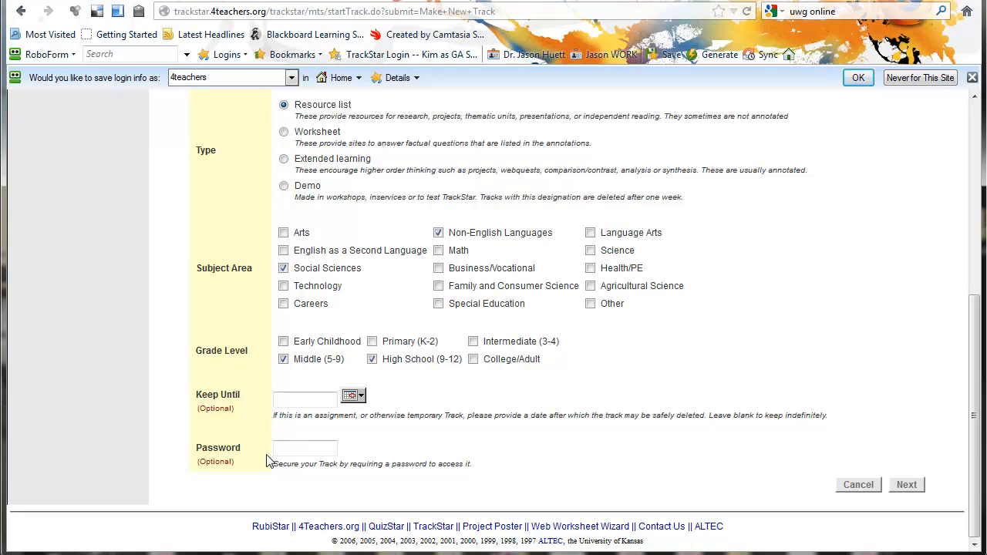
left_click_drag(296, 465, 507, 473)
left_click(507, 472)
left_click(913, 488)
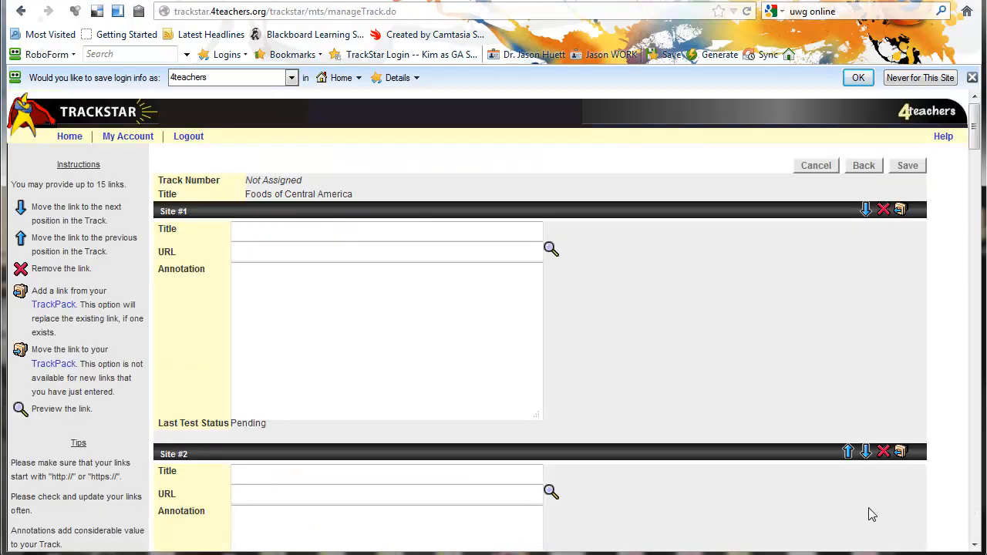
left_click(453, 371)
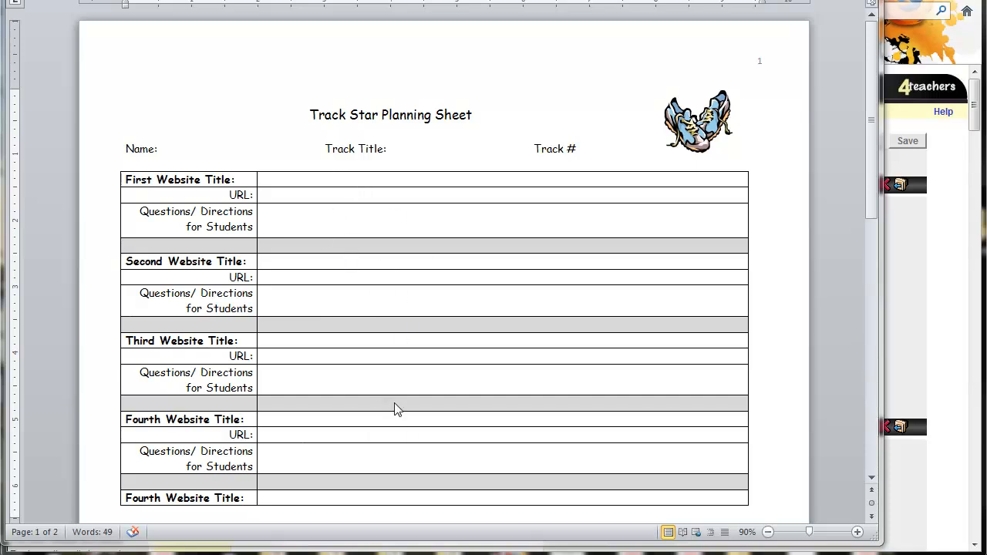
left_click_drag(115, 1, 986, 0)
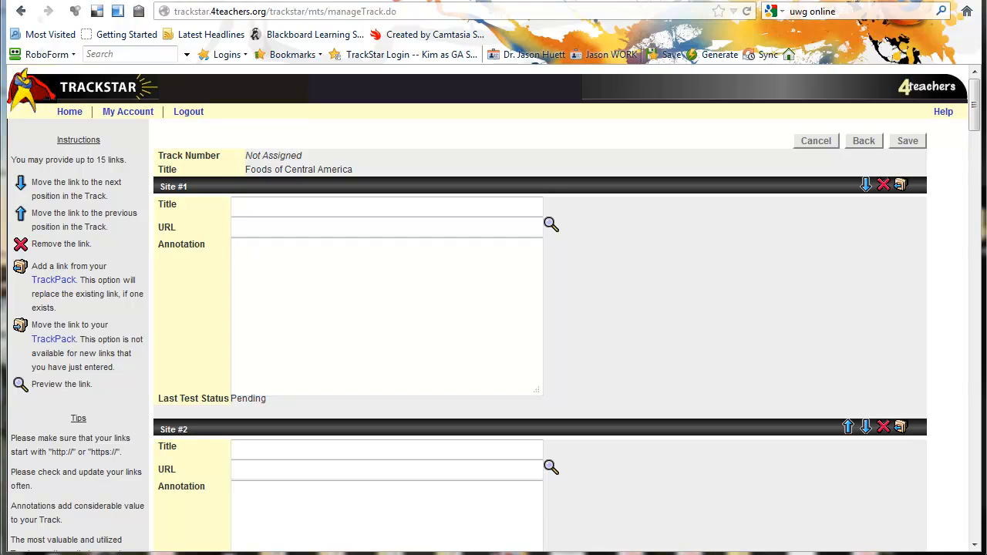
left_click_drag(986, 0, 396, 20)
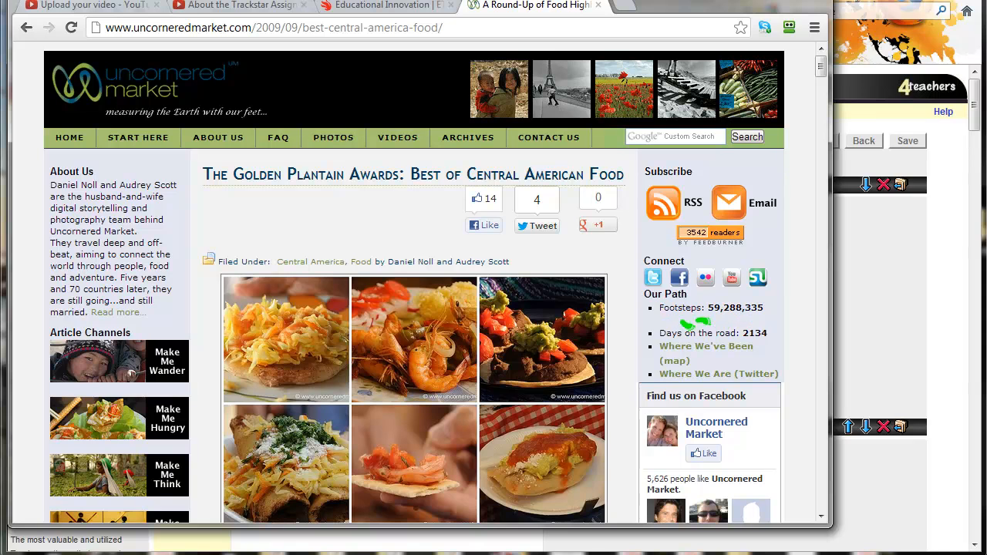
left_click_drag(694, 4, 699, 8)
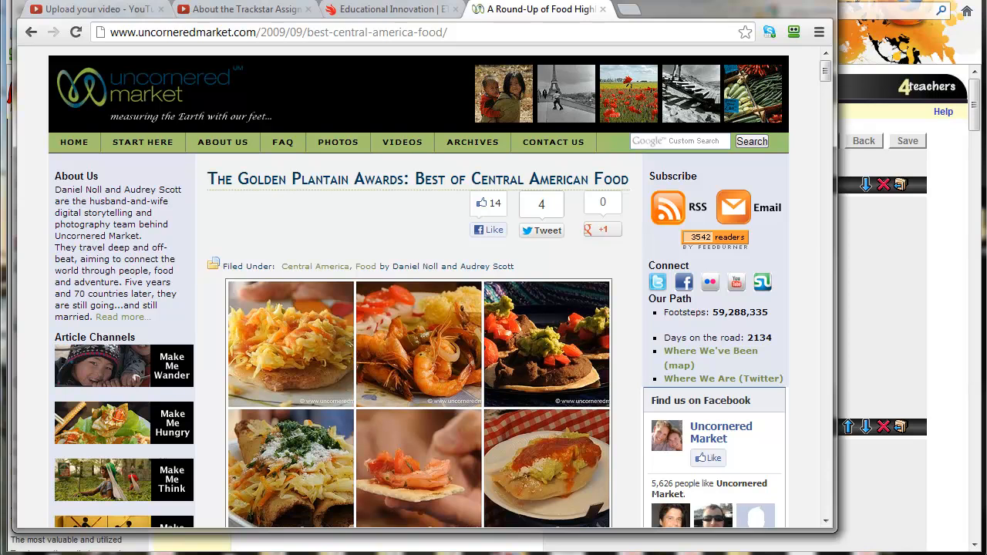
left_click_drag(558, 3, 594, 307)
left_click(316, 210)
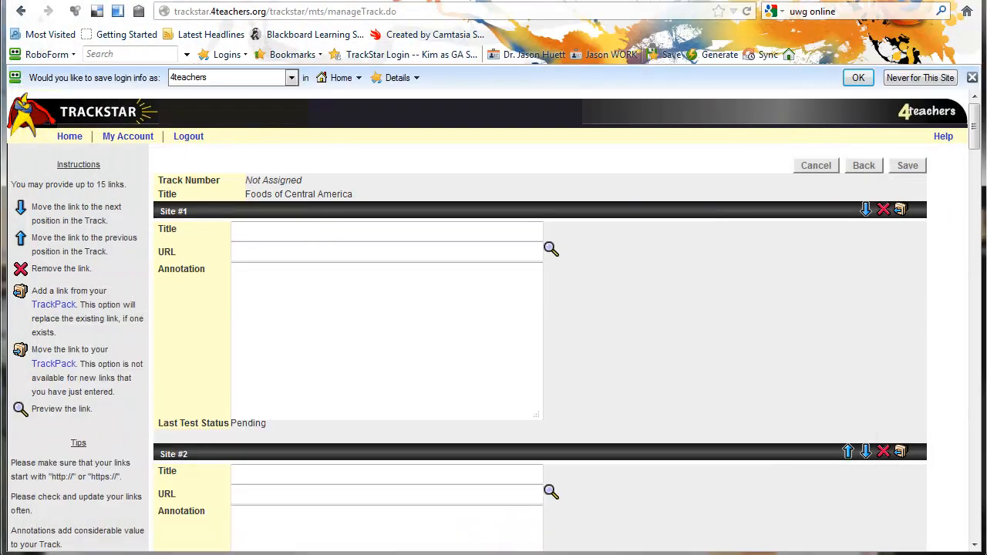
- Paste the Golden Plantain Awards title, URL and student-question annotation into Site #1
type("Golden Plantain Awards: Best of Central American Food")
key("Tab")
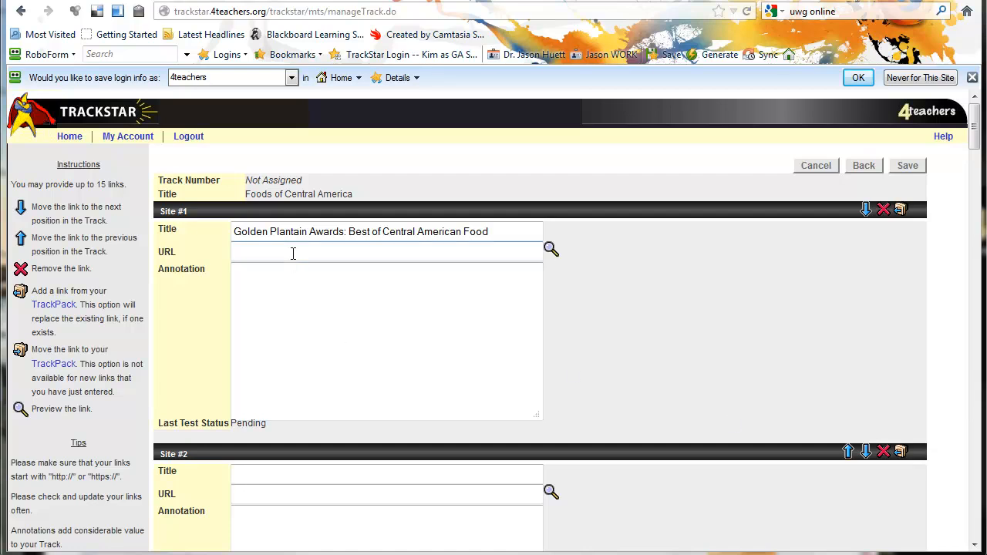
type("http://www.uncorneredmarket.com/2009/09/best-central-america-food/")
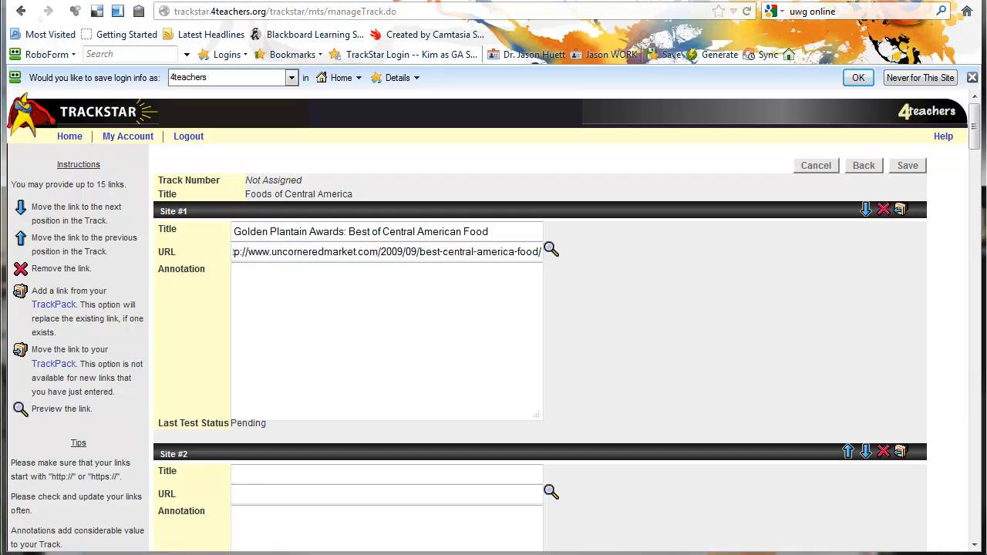
key("Tab")
type("Which of the foods featured here are most like the food you like to eat?  Which foods are least like your favorite foods?  Choose a food to prepare for the November Culture Fair.")
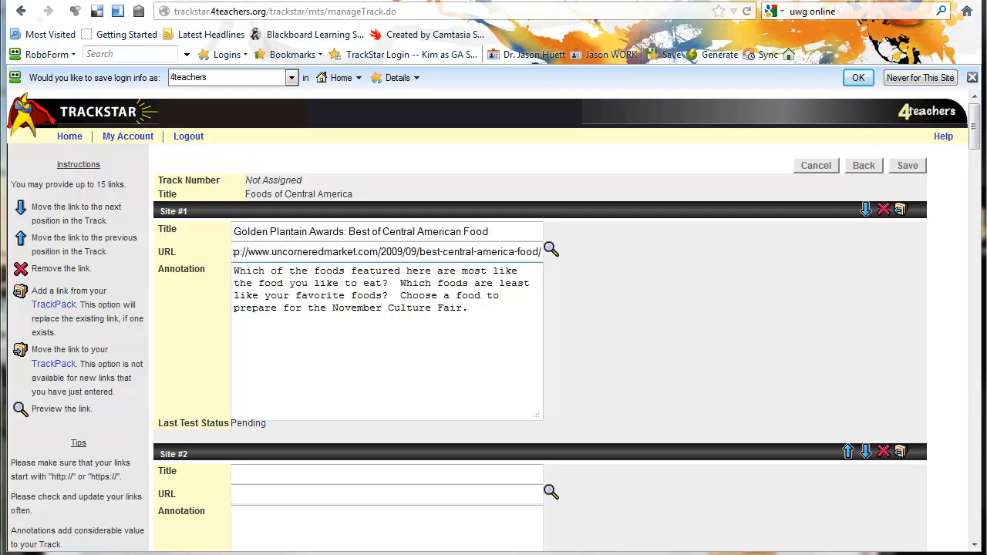
left_click(359, 251)
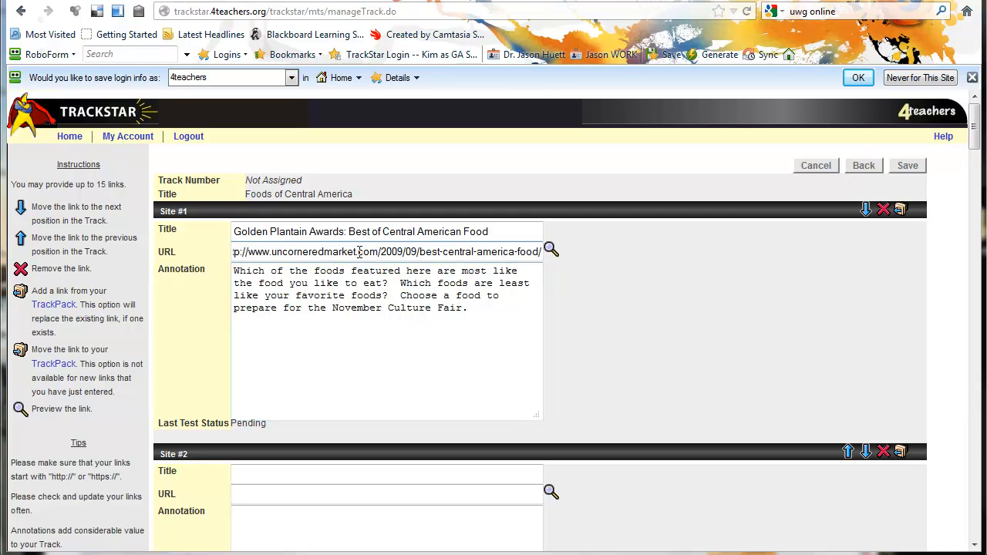
left_click(266, 283)
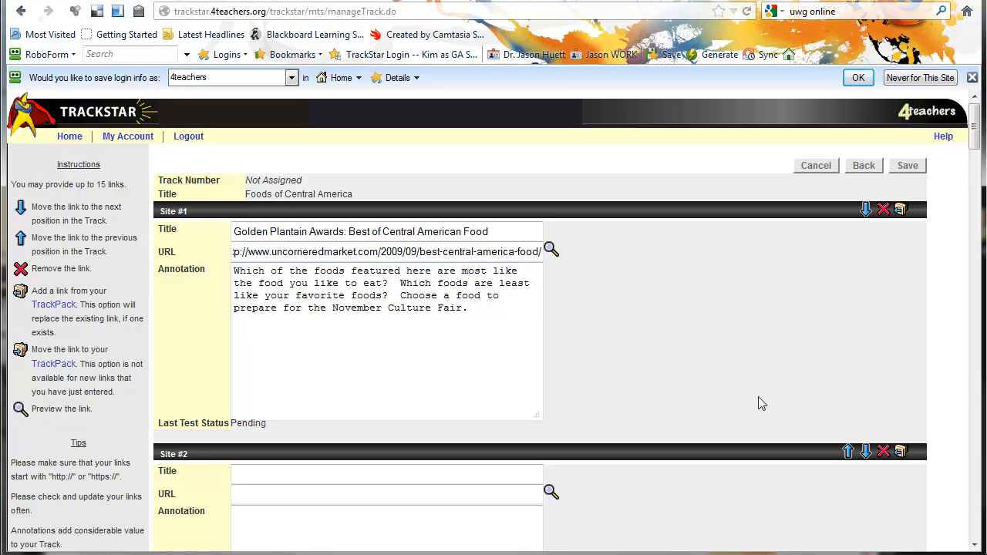
- Scroll down to Site #2 and switch back to the food photo page
scroll(758, 397, "down", 2)
scroll(758, 398, "down", 6)
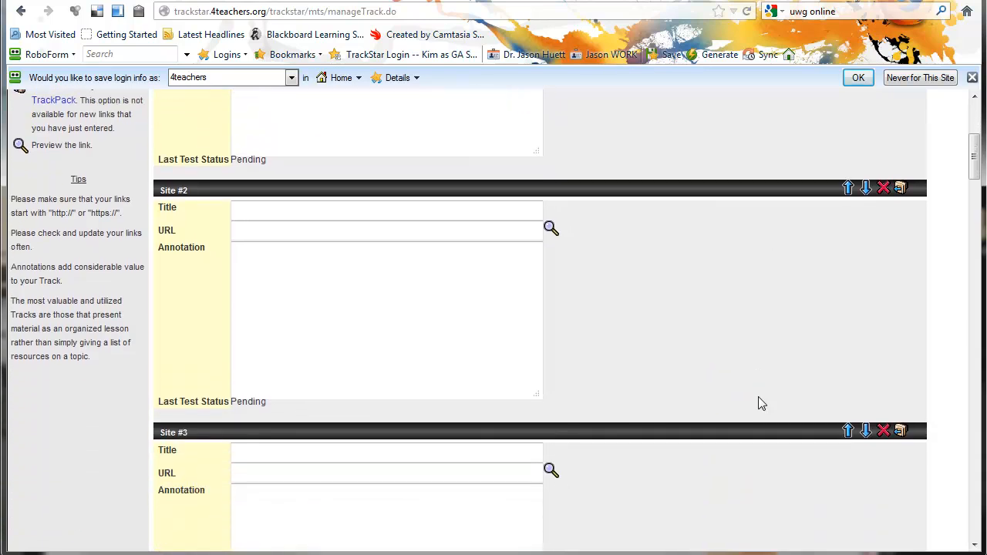
scroll(761, 403, "down", 1)
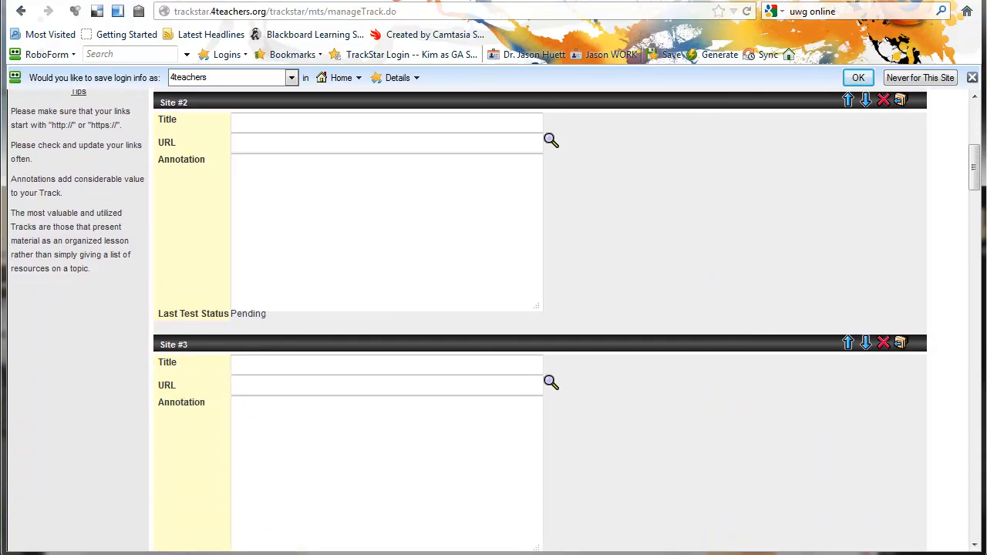
key("alt+Tab")
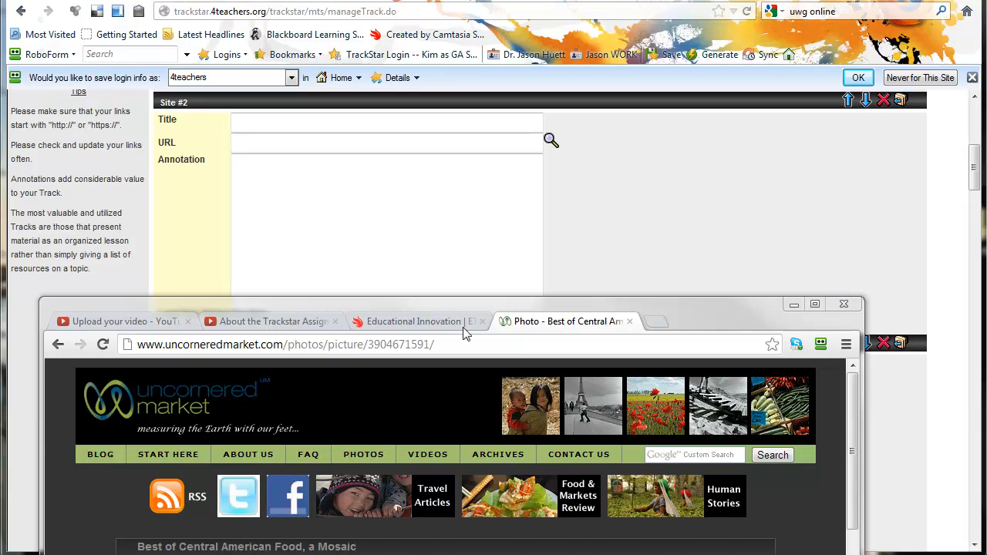
- Search Google for 'pupusa recipe' and open the Allrecipes Pupusas de Queso recipe
left_click_drag(463, 301, 467, 21)
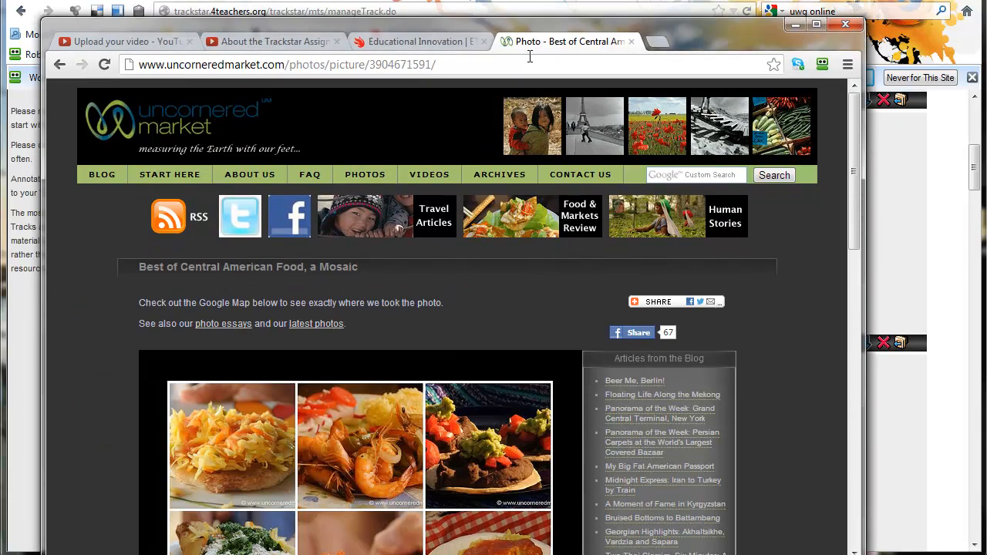
left_click(531, 64)
type("pu")
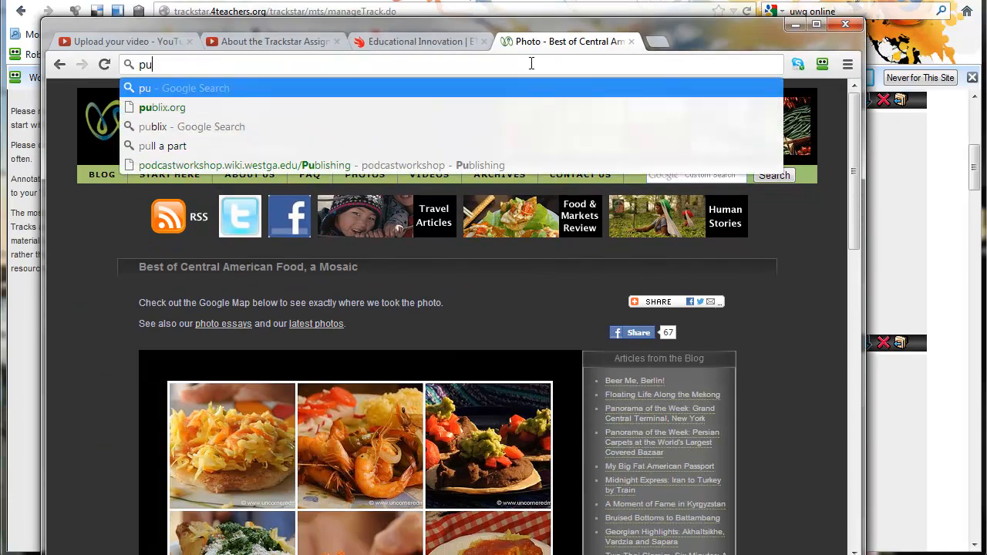
type("pusa recipe")
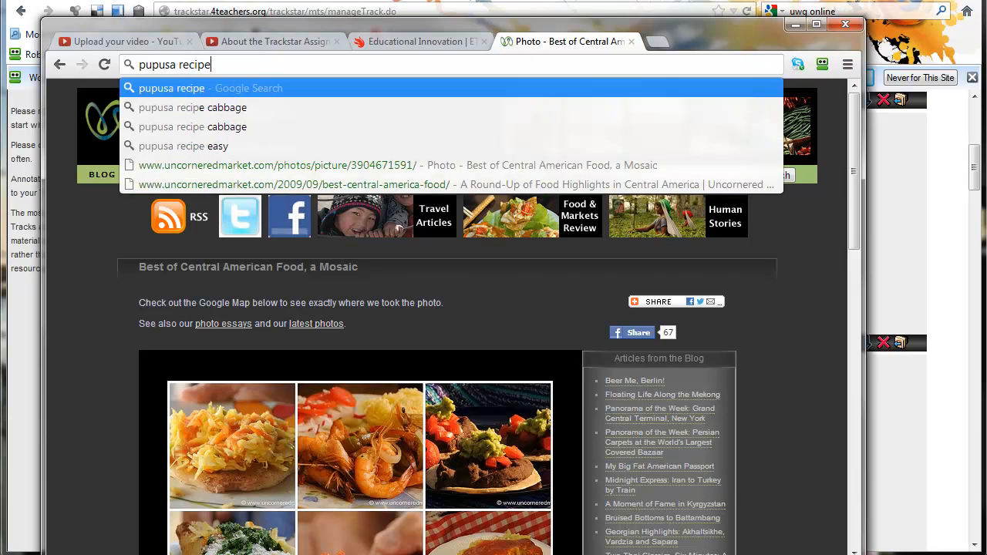
key("Return")
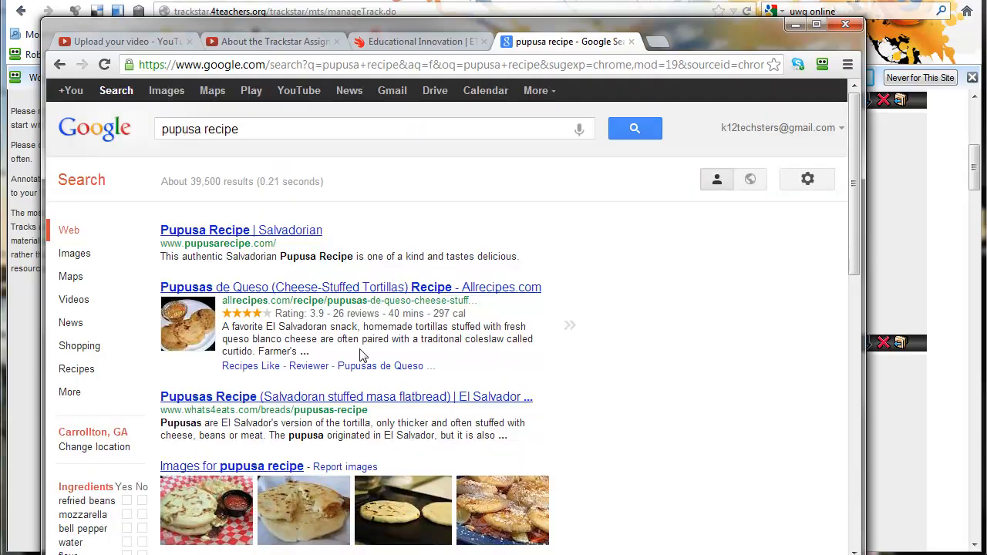
left_click(342, 292)
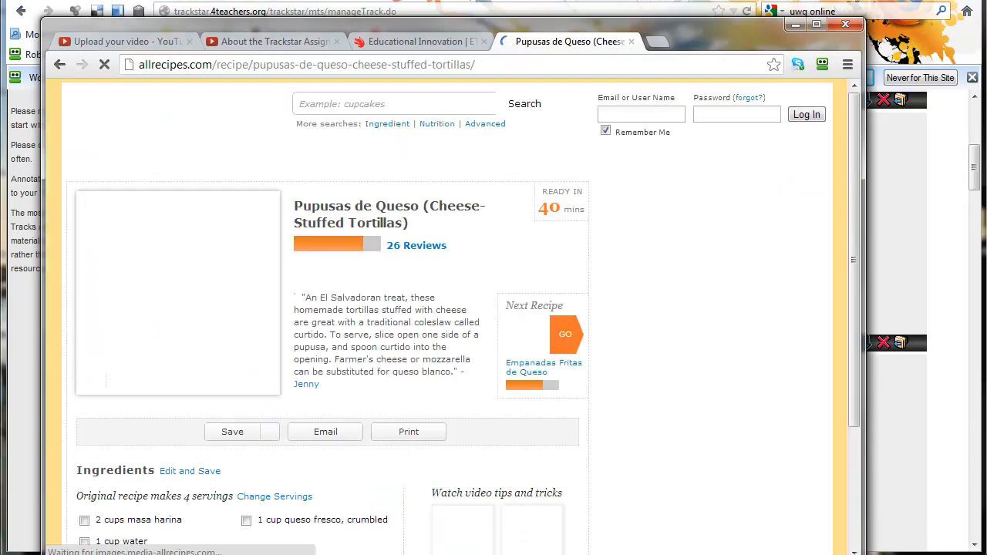
- Copy the recipe page's web address and move Chrome aside to reveal TrackStar
key("alt+Tab")
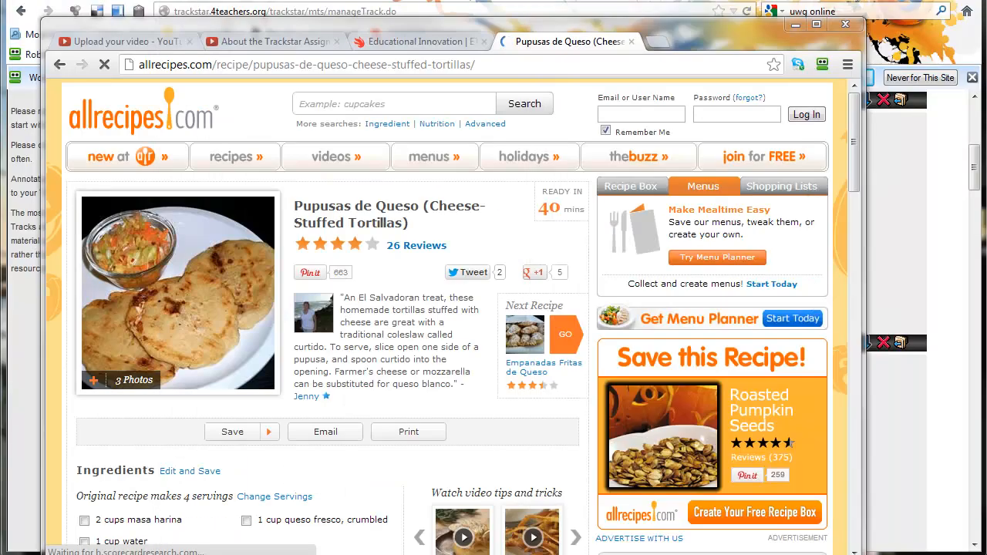
left_click(185, 67)
right_click(193, 69)
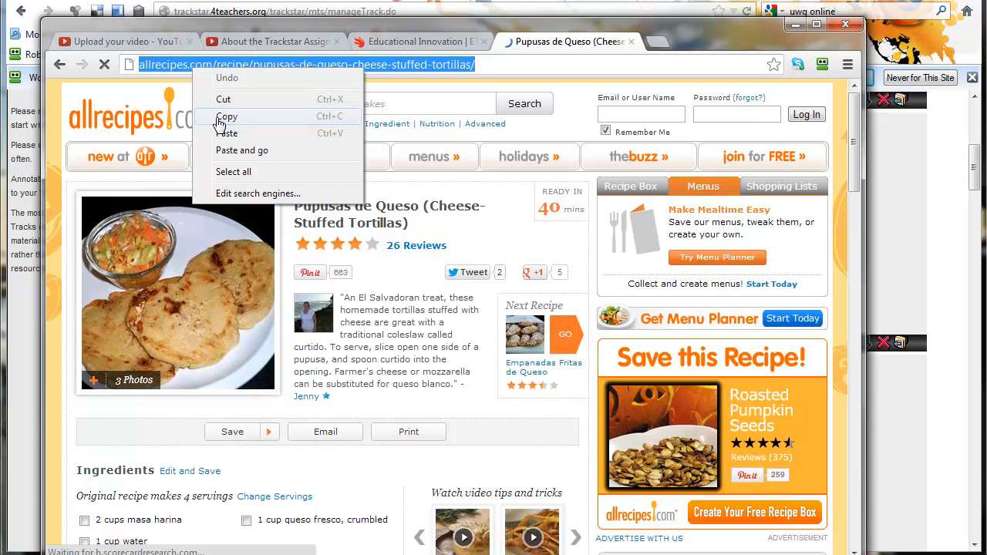
left_click(220, 118)
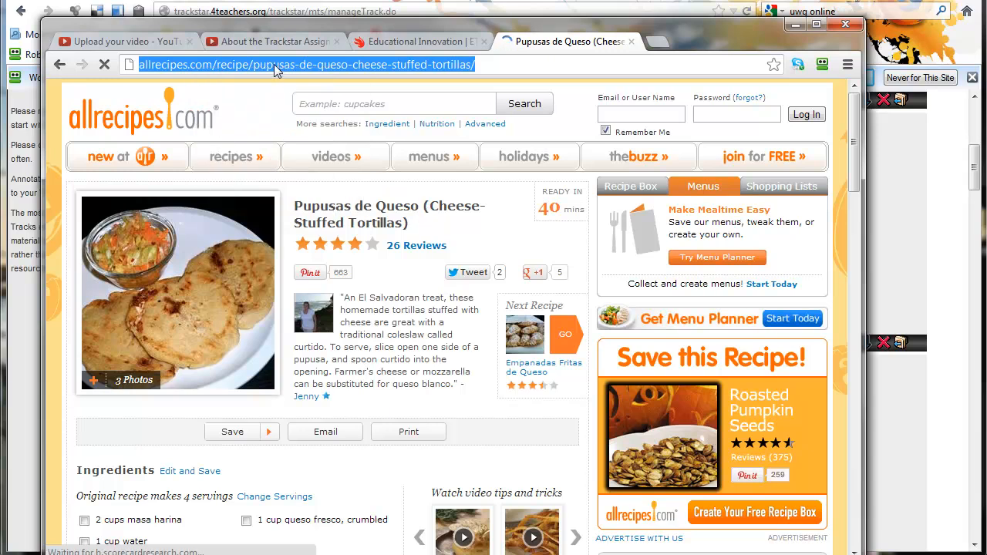
left_click_drag(252, 27, 986, 21)
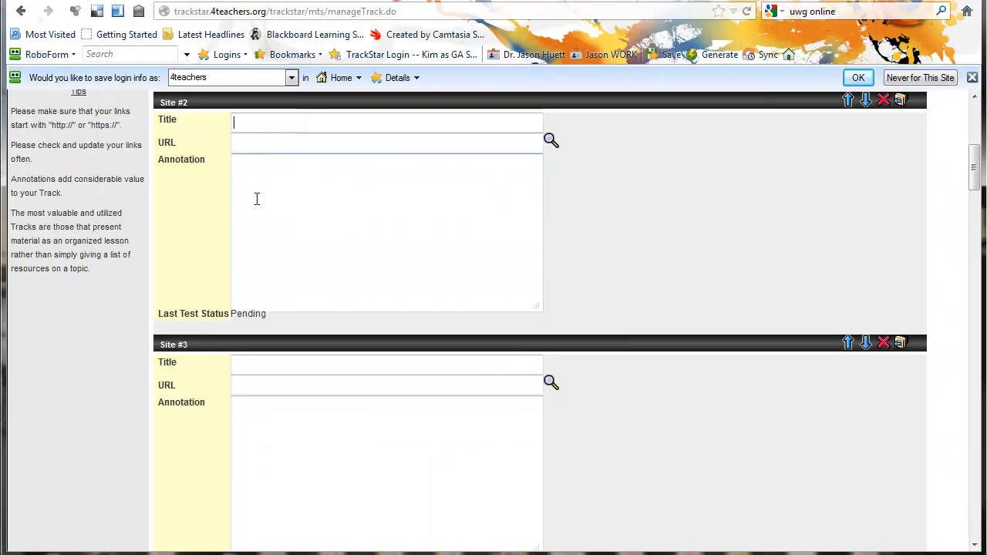
- Enter 'Recipe for Pupusas de Queso' as the Site #2 title, then go to the Site #3 URL field
type("Recipe for Pupusa")
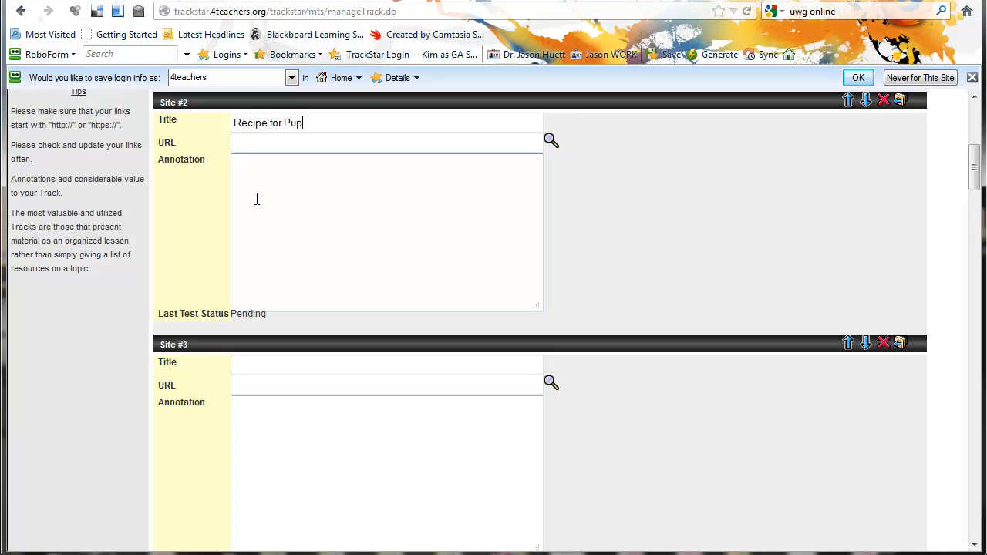
type("s de Queso")
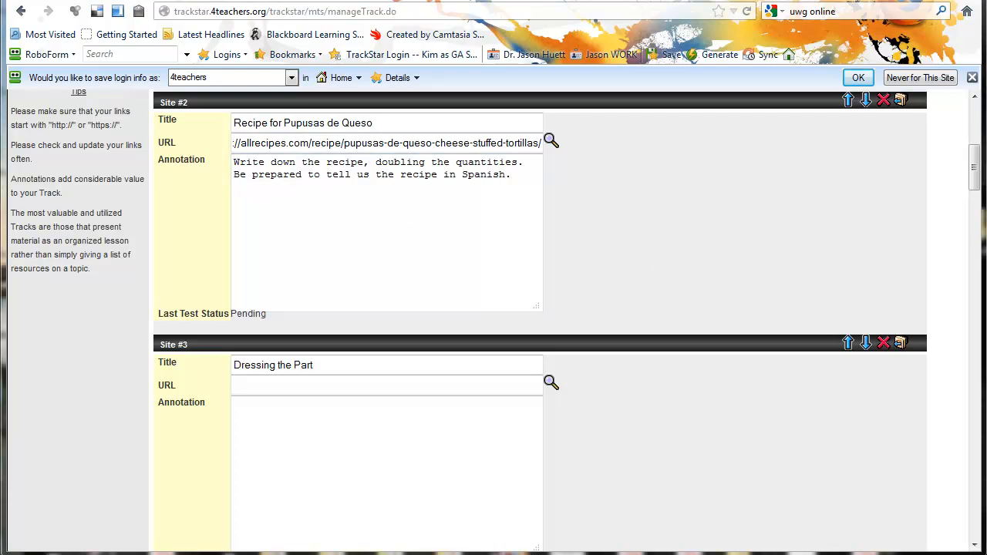
left_click(239, 385)
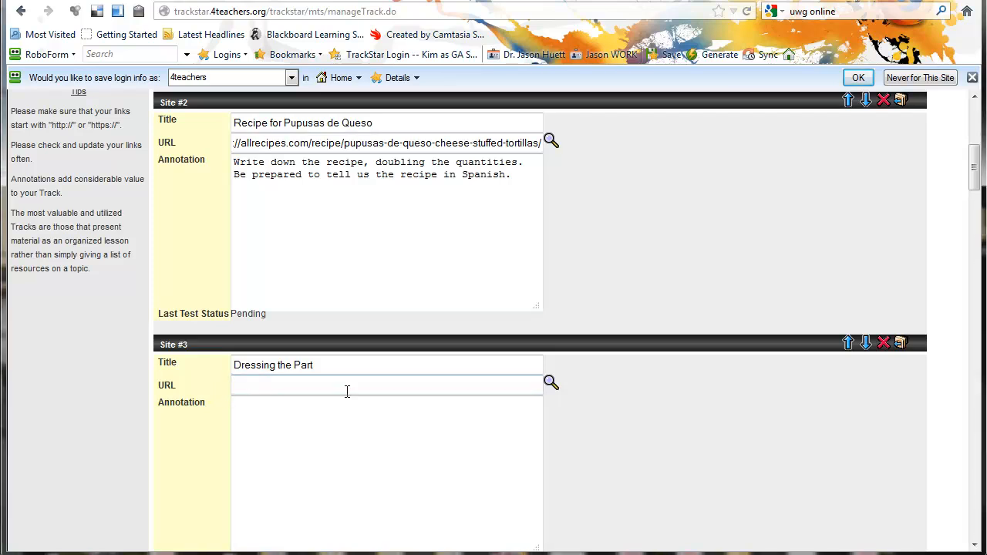
- Paste the everyculture El Salvador URL into Site #3 and annotate 'Draw a picture of an outfit for a male and a female.'
key("ctrl+v")
left_click(419, 495)
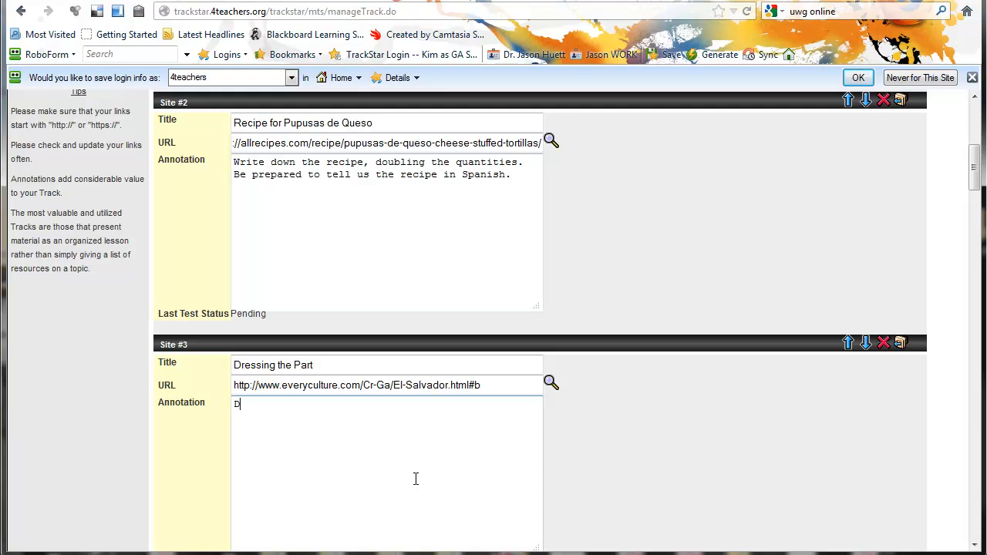
type("Draw a picture o")
type("f clo")
key("BackSpace")
key("BackSpace")
key("BackSpace")
type("an outfit for a male and a f")
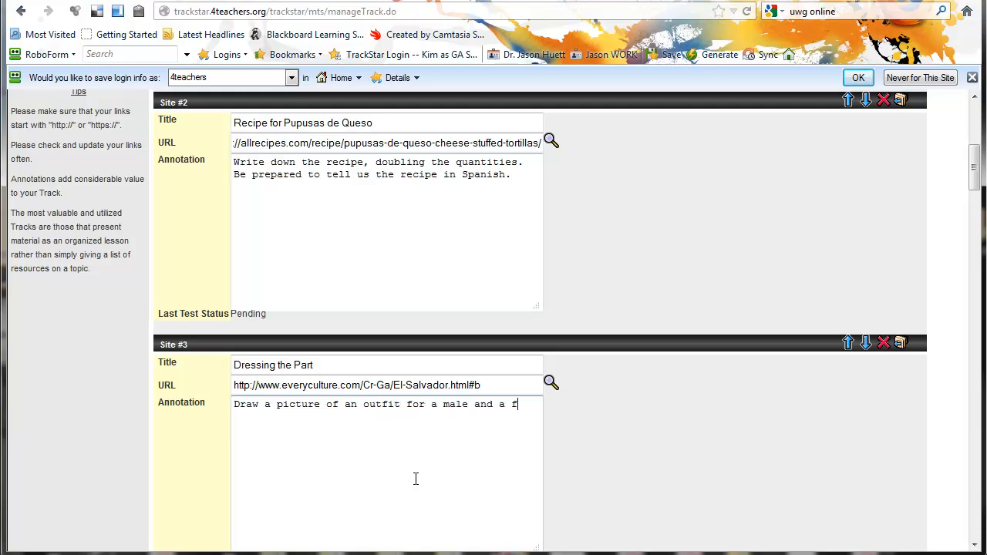
type("emale.")
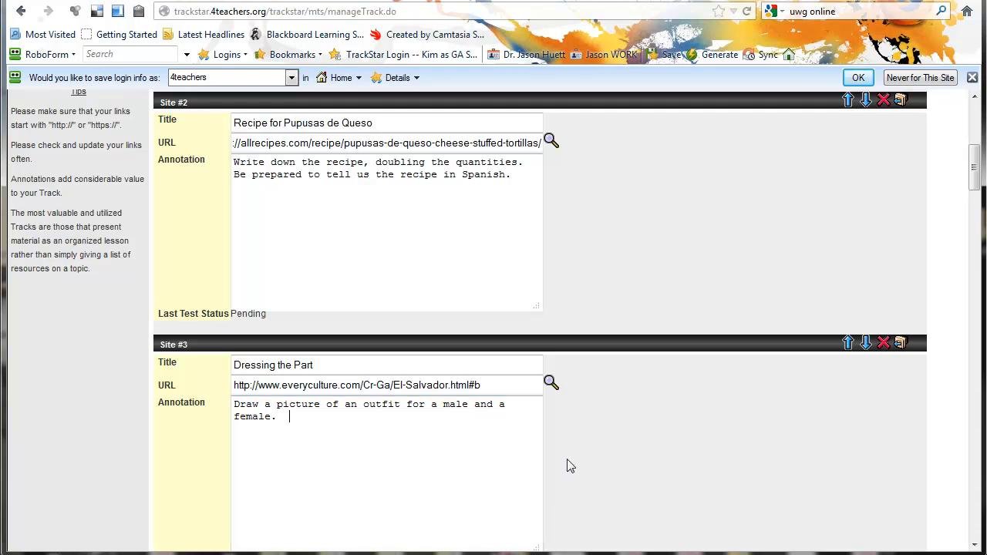
scroll(579, 463, "up", 2)
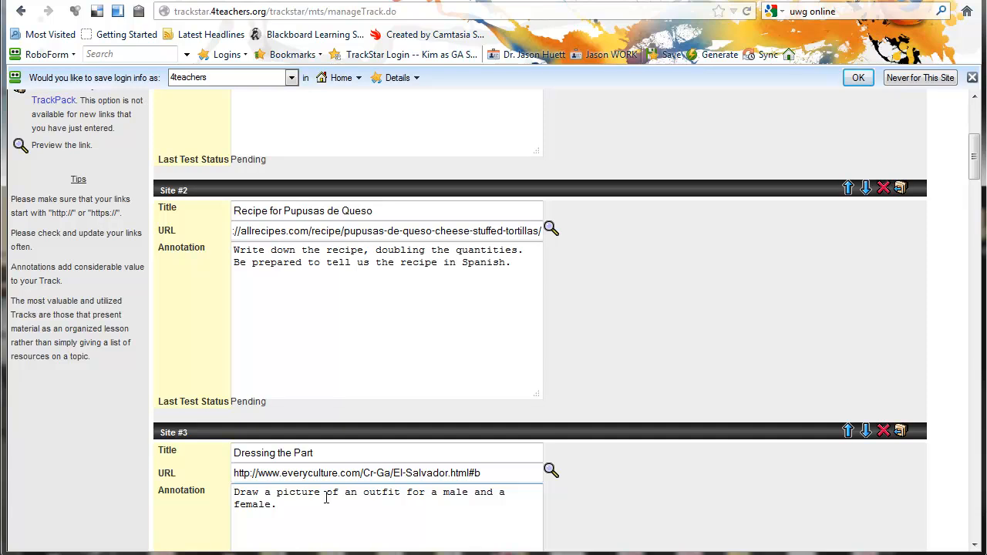
- Move the Pupusas de Queso site up above Golden Plantain Awards into position #1
scroll(353, 485, "up", 4)
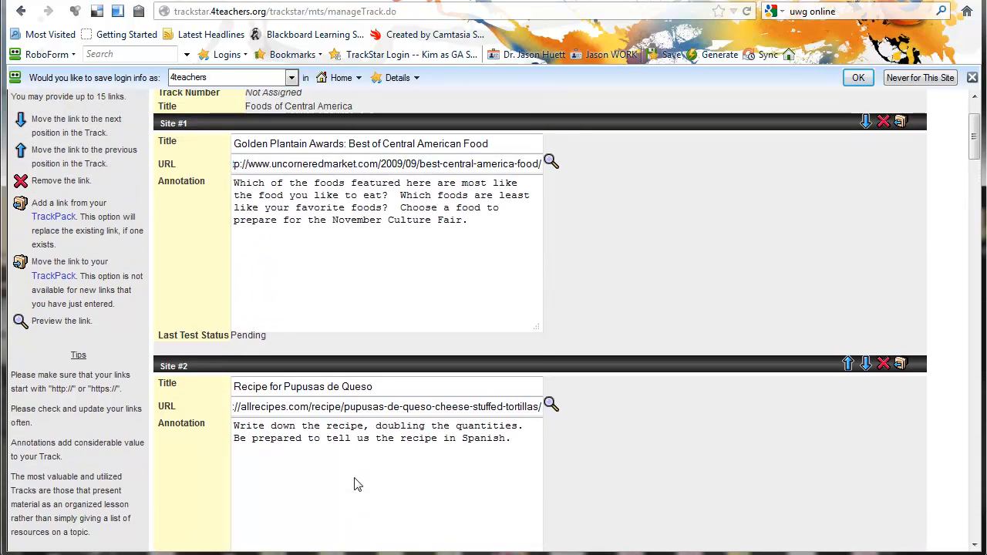
scroll(354, 485, "up", 2)
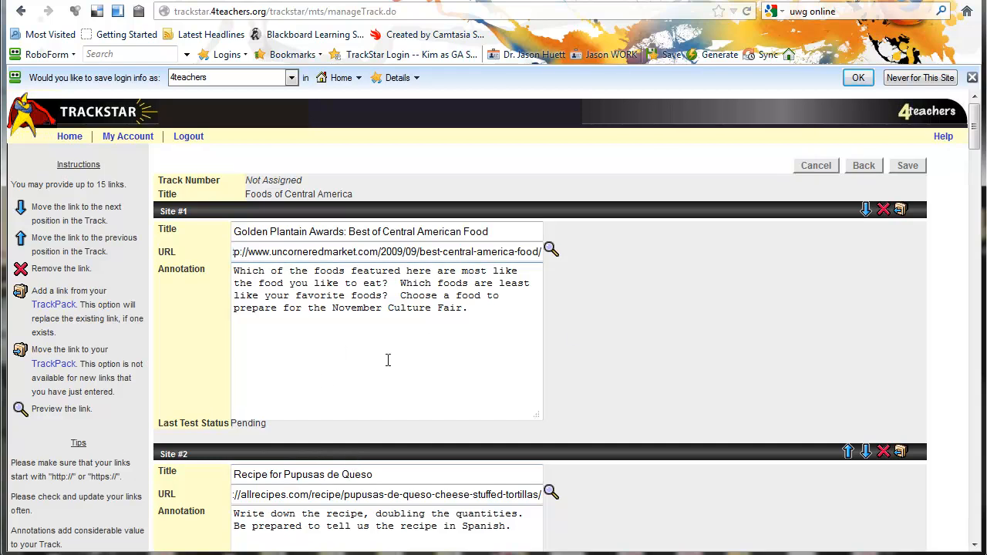
scroll(700, 351, "down", 2)
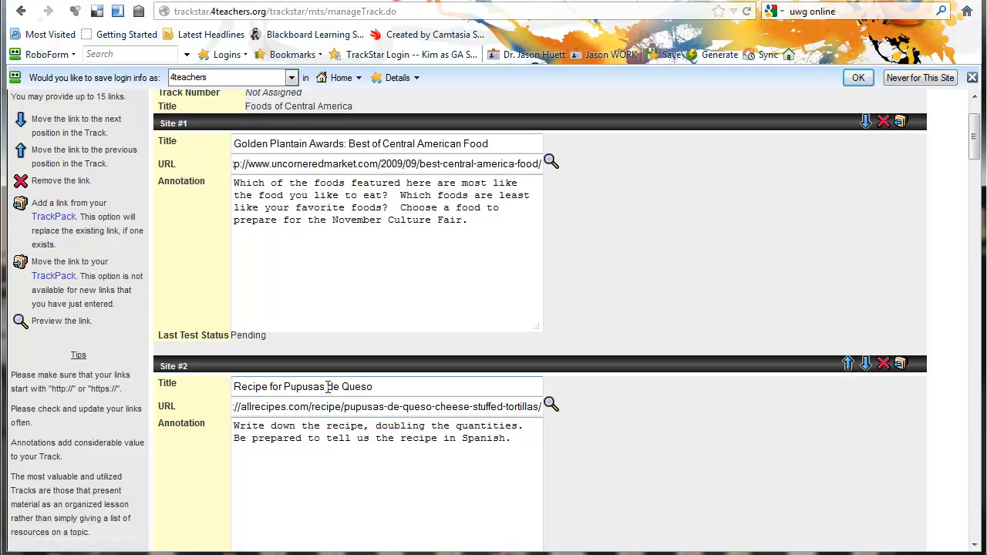
left_click(848, 364)
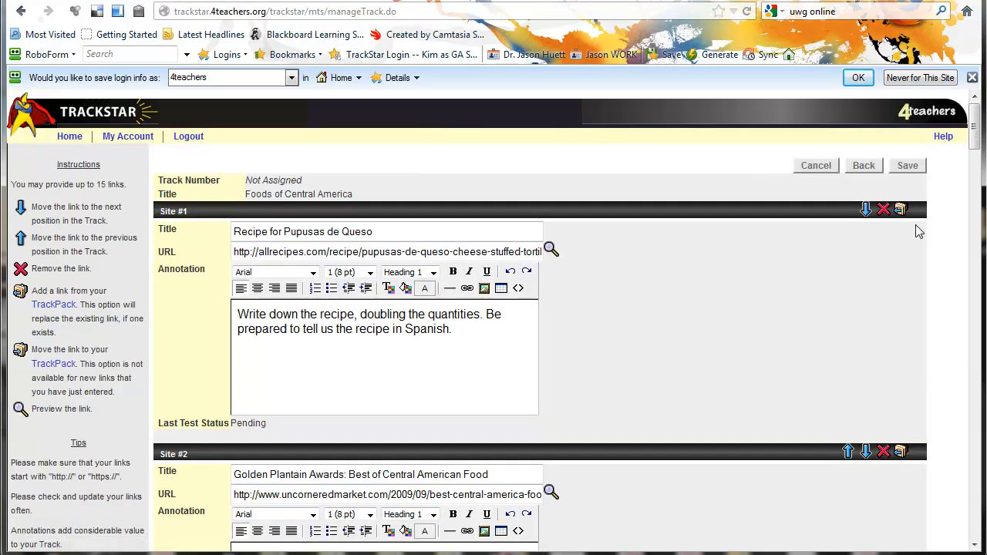
left_click(866, 211)
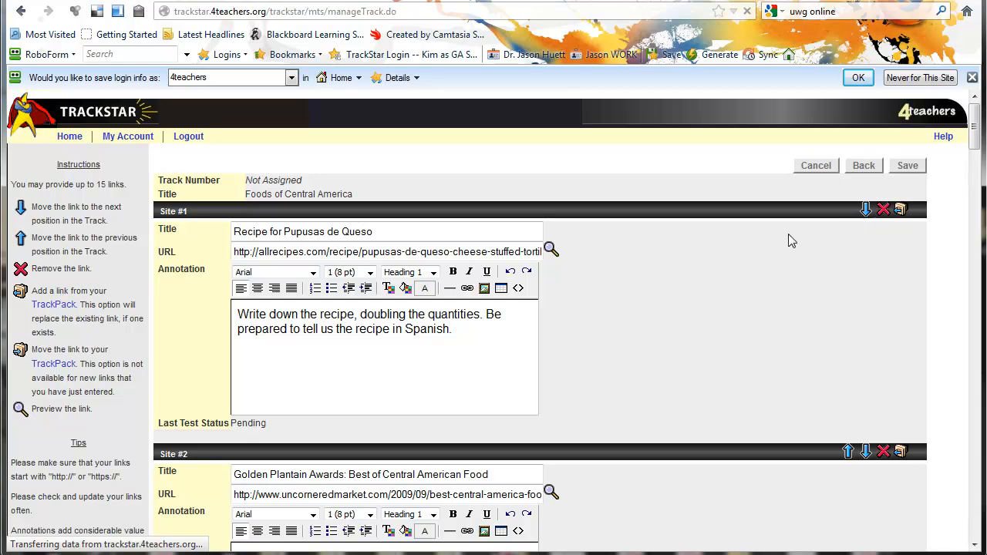
scroll(710, 308, "down", 6)
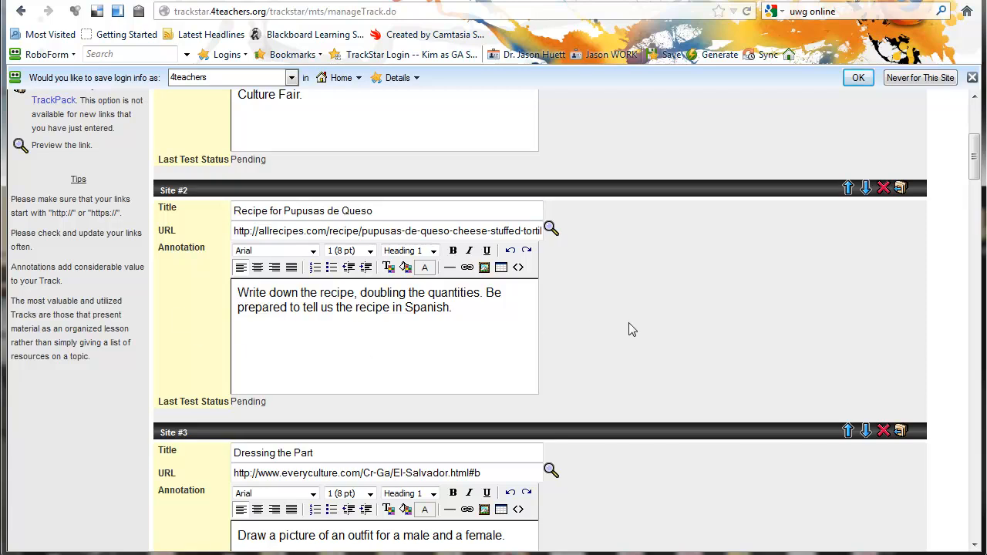
scroll(631, 323, "up", 2)
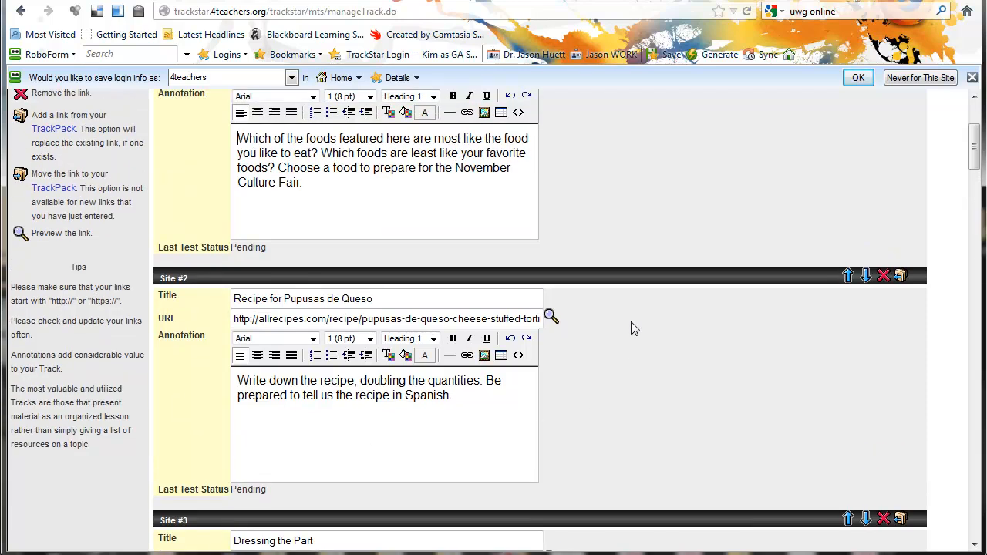
scroll(631, 321, "up", 4)
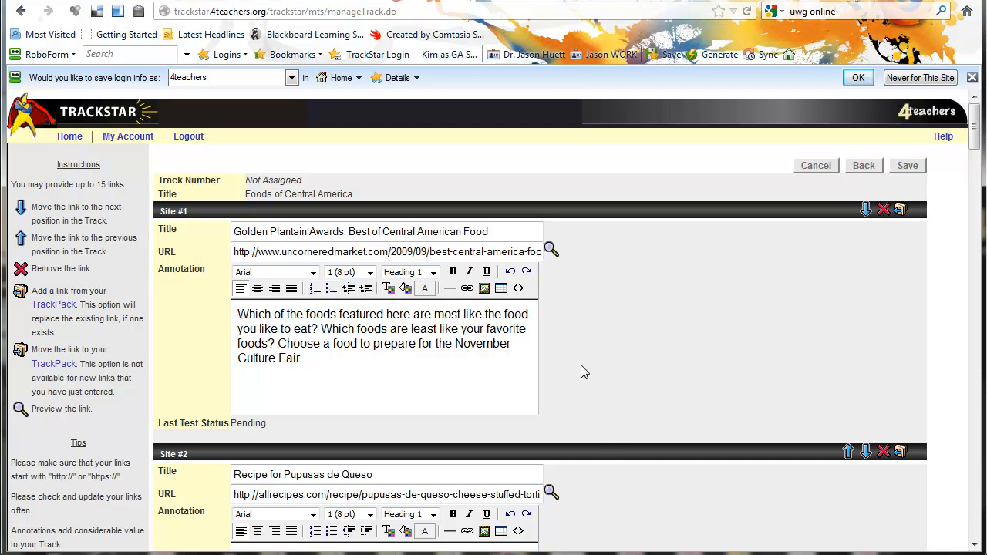
scroll(580, 365, "down", 2)
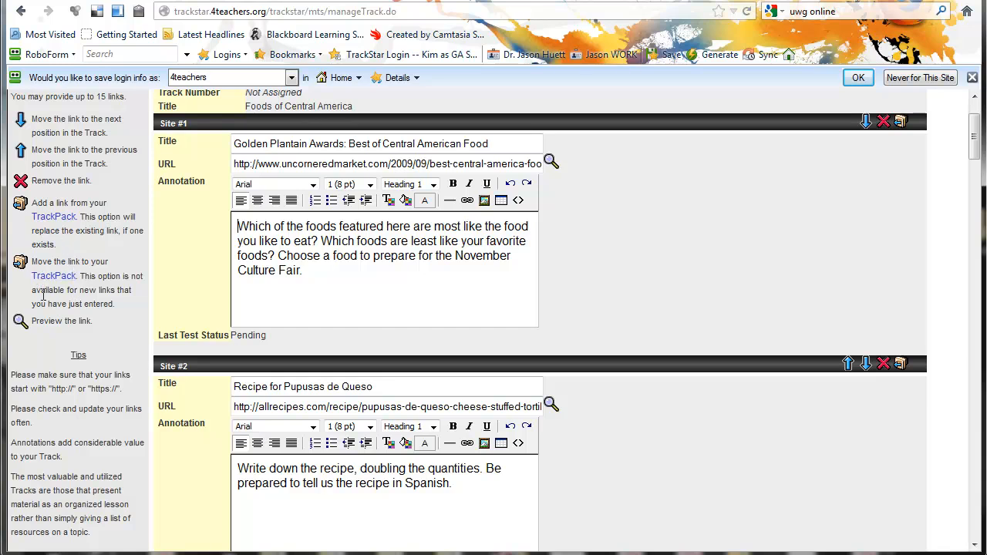
scroll(46, 302, "down", 2)
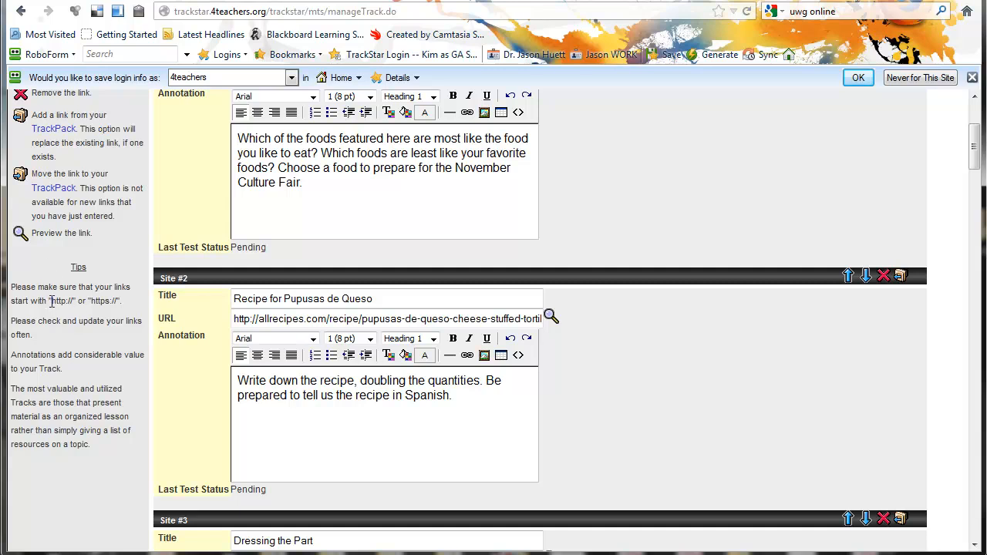
left_click_drag(52, 300, 71, 302)
- Save the track as Track #444946 and return to the Manage Tracks list
key("End")
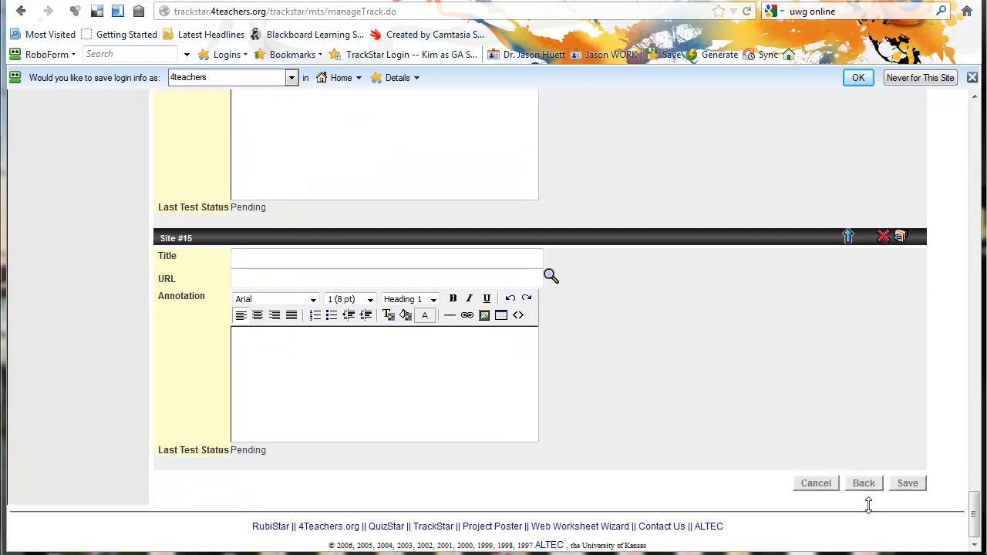
left_click(908, 485)
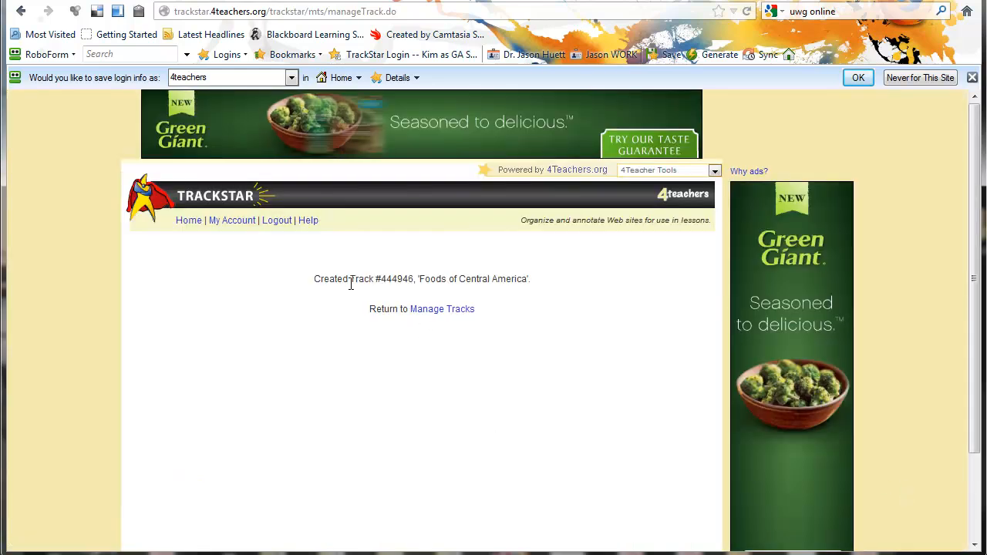
left_click_drag(316, 280, 373, 280)
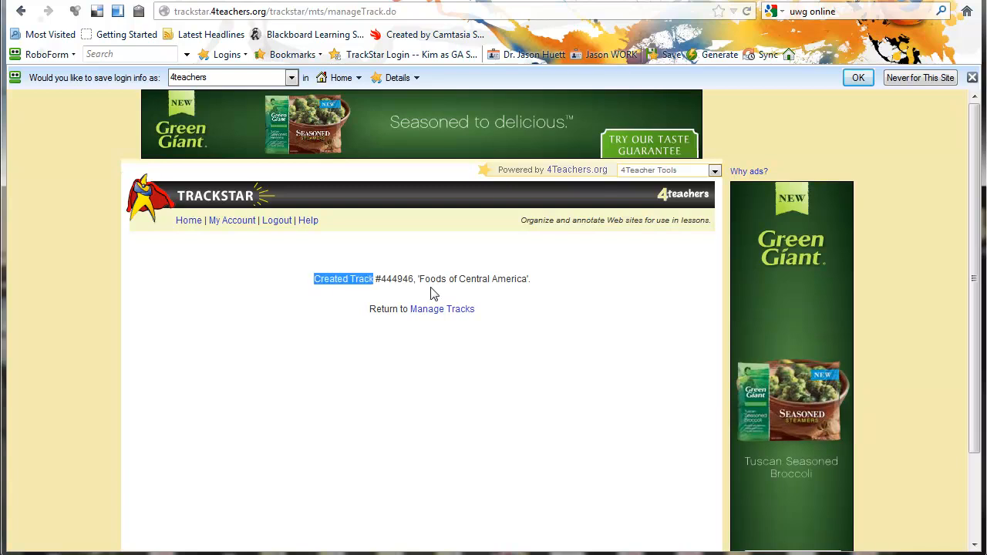
left_click_drag(601, 293, 599, 291)
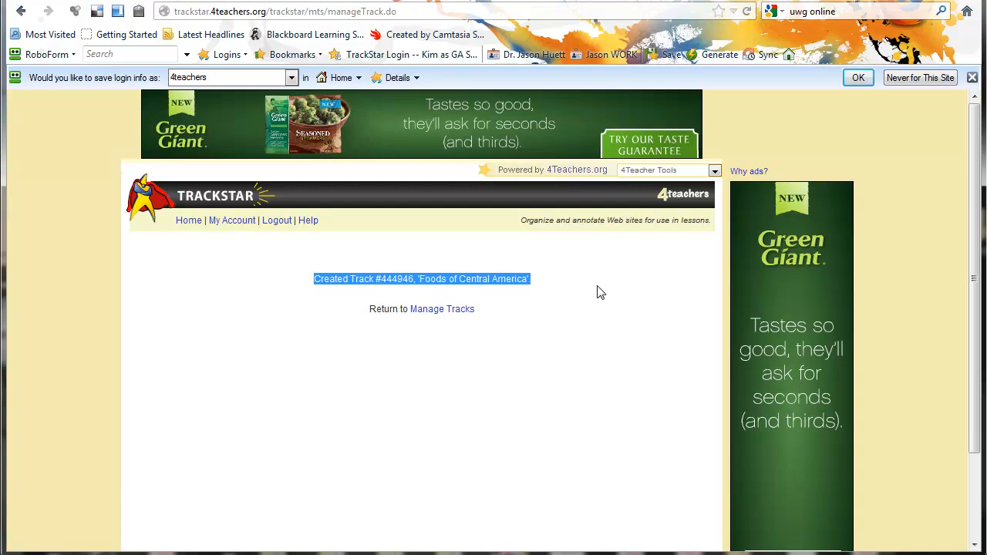
left_click(431, 357)
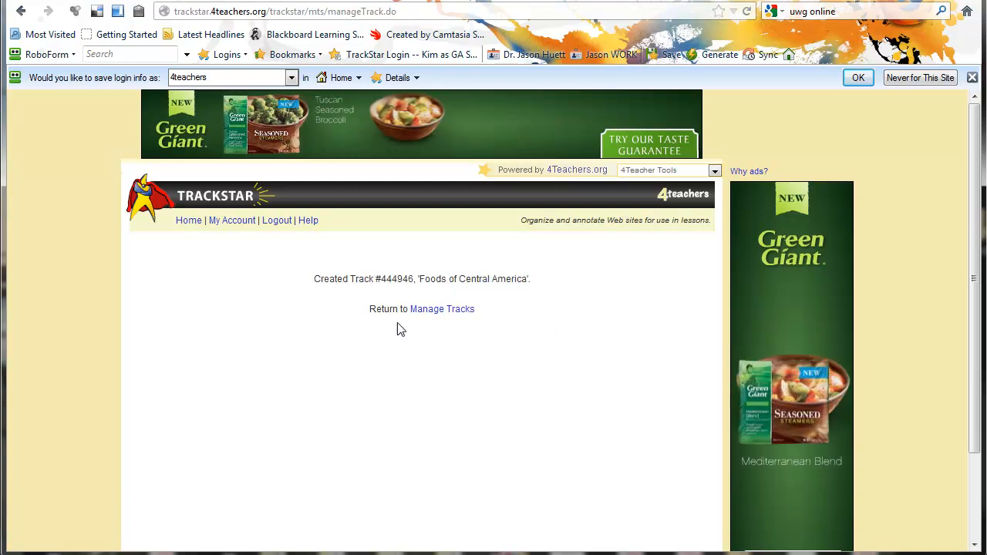
left_click(422, 312)
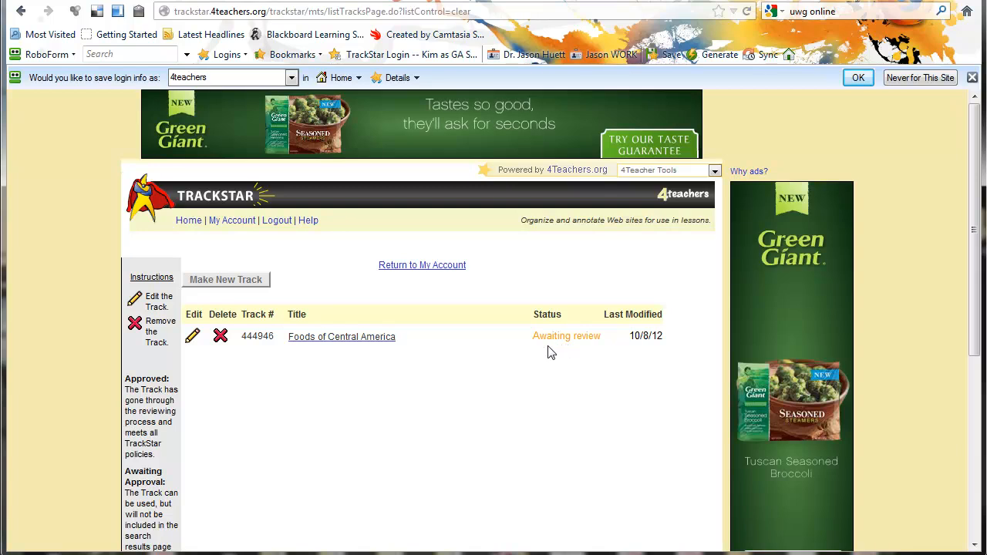
- Open the Foods of Central America track, copy its URL from the address bar, and view it in frames
left_click(368, 343)
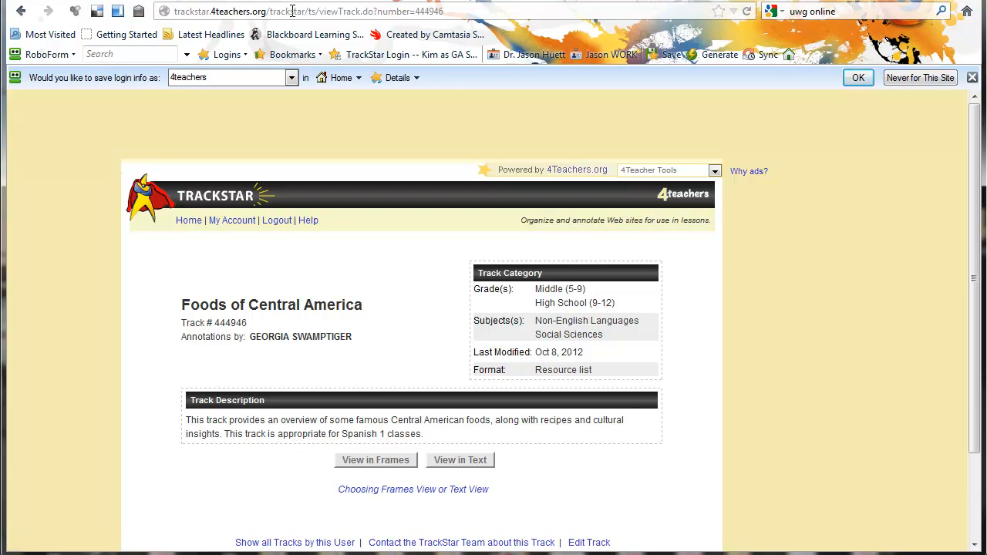
left_click(416, 12)
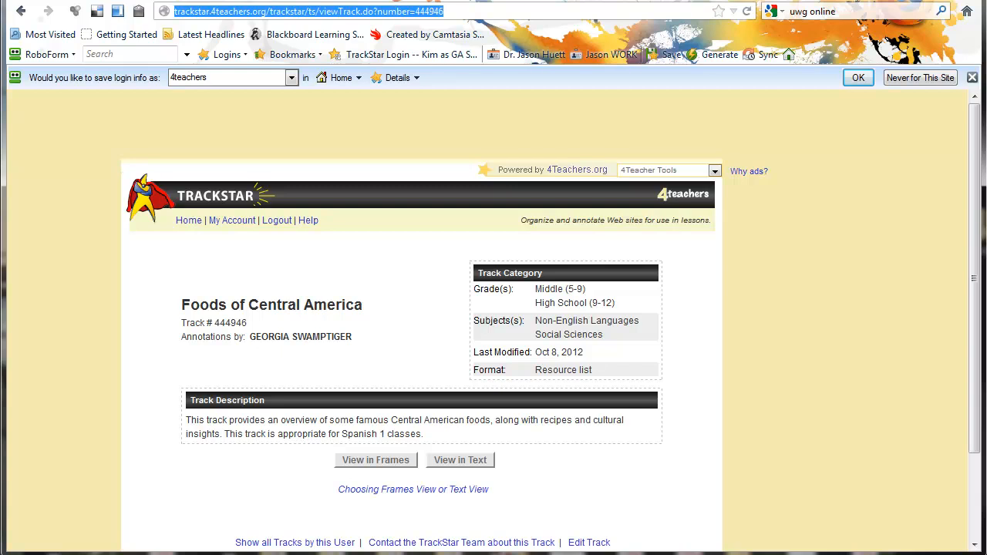
left_click(175, 11)
left_click_drag(491, 11, 167, 6)
right_click(293, 12)
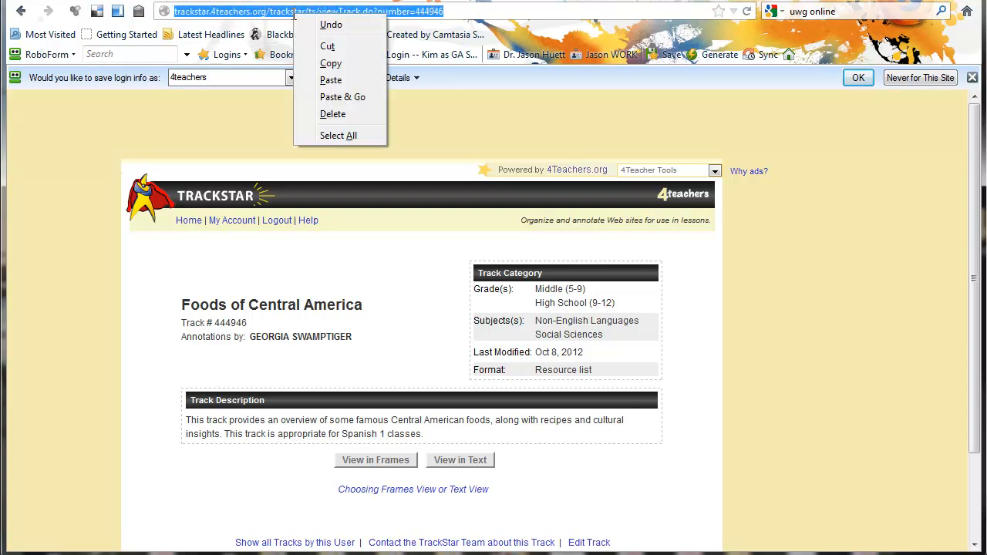
left_click(313, 66)
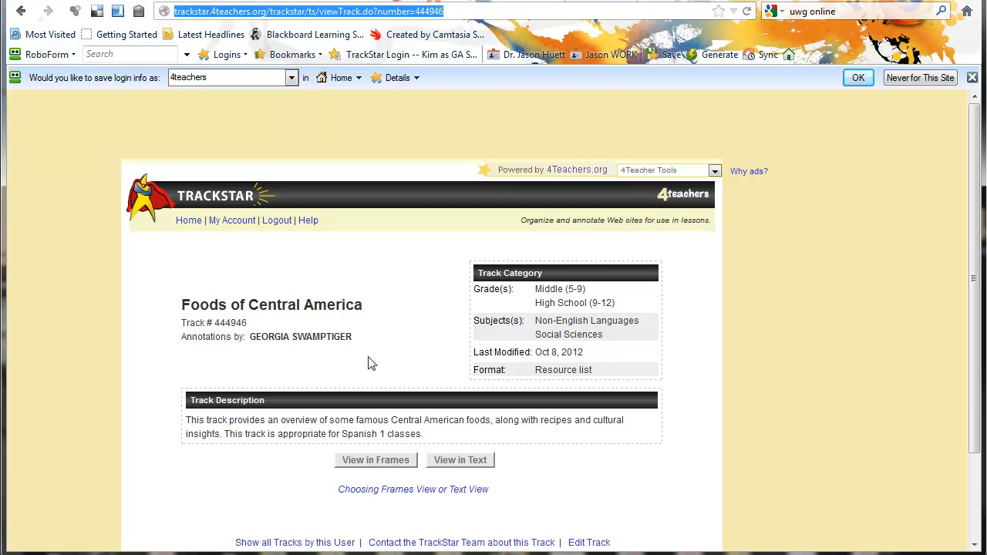
left_click(397, 404)
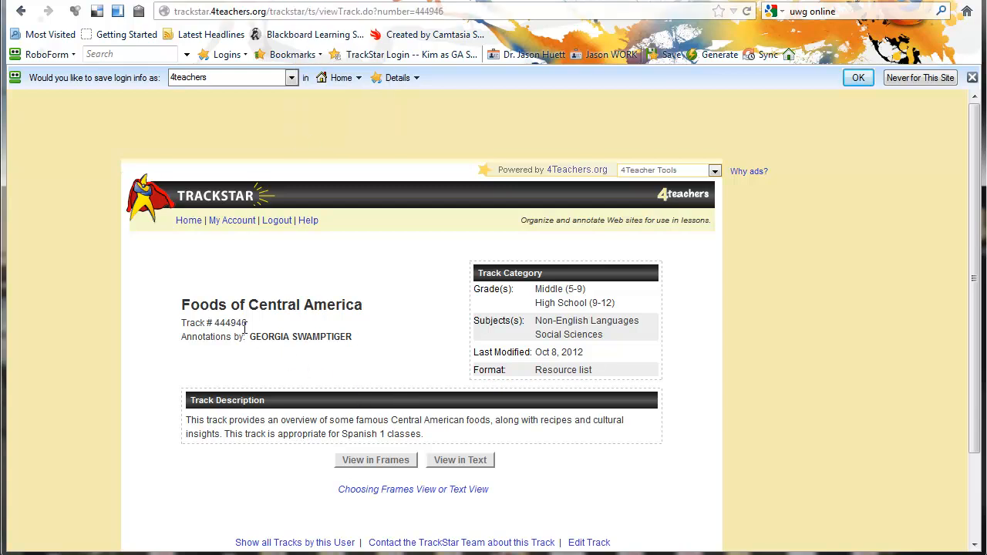
left_click(383, 461)
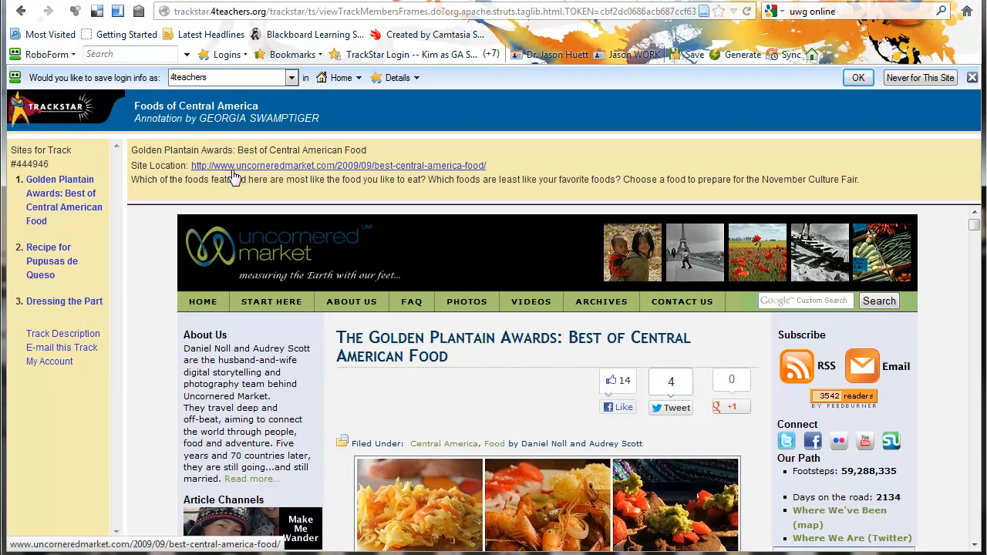
- Highlight the first site's annotation, then open and scroll through the Pupusas de Queso recipe site
triple_click(135, 171)
left_click_drag(131, 179, 883, 189)
left_click(883, 189)
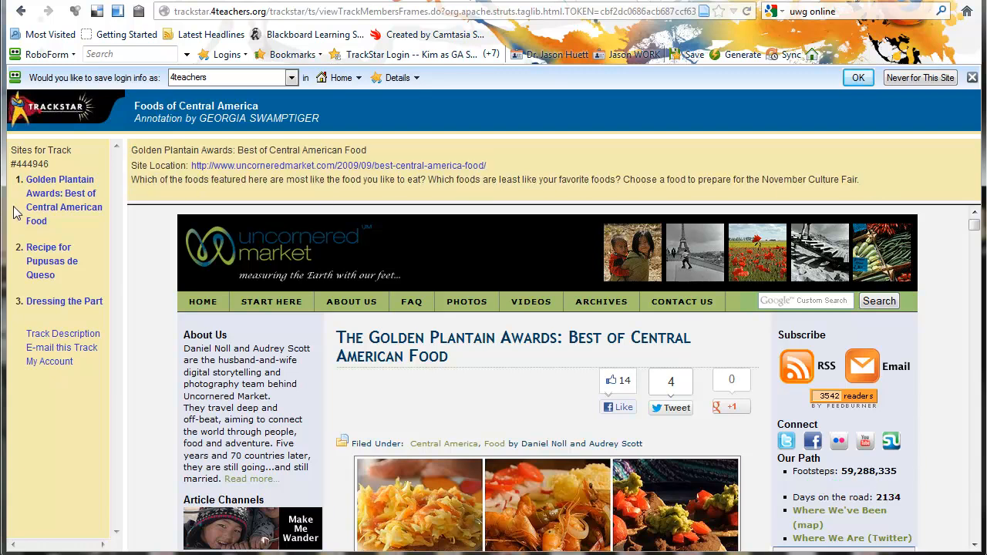
left_click(50, 258)
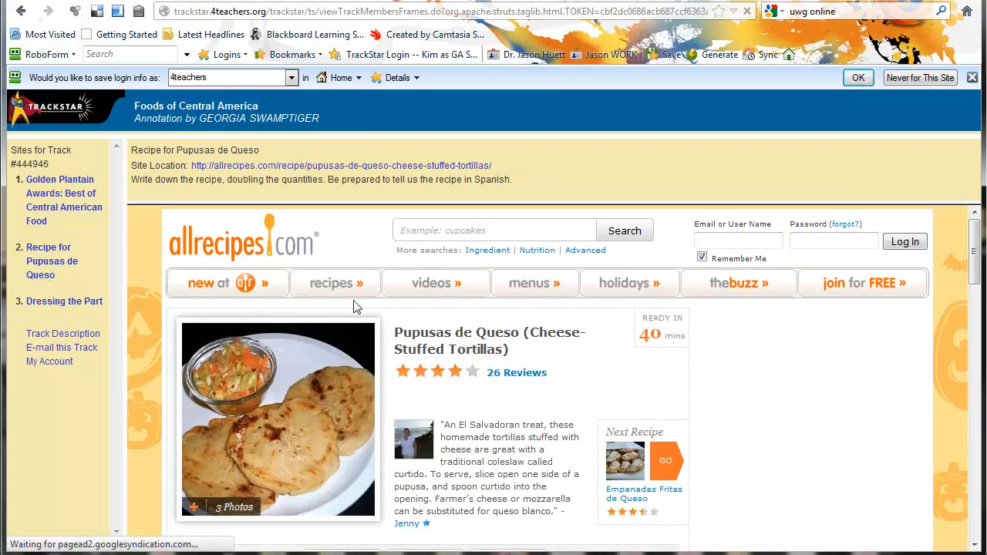
scroll(259, 316, "down", 5)
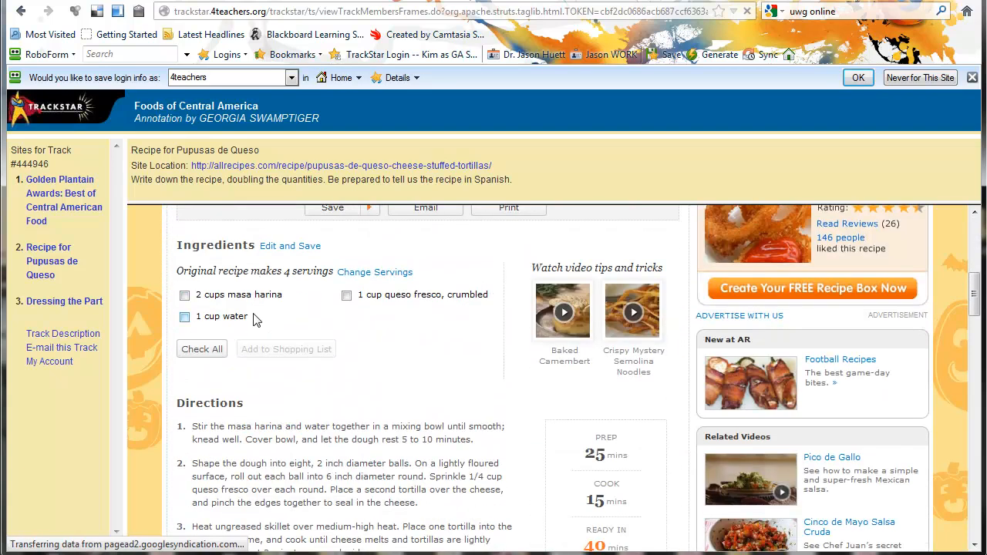
scroll(259, 316, "down", 10)
scroll(342, 320, "down", 3)
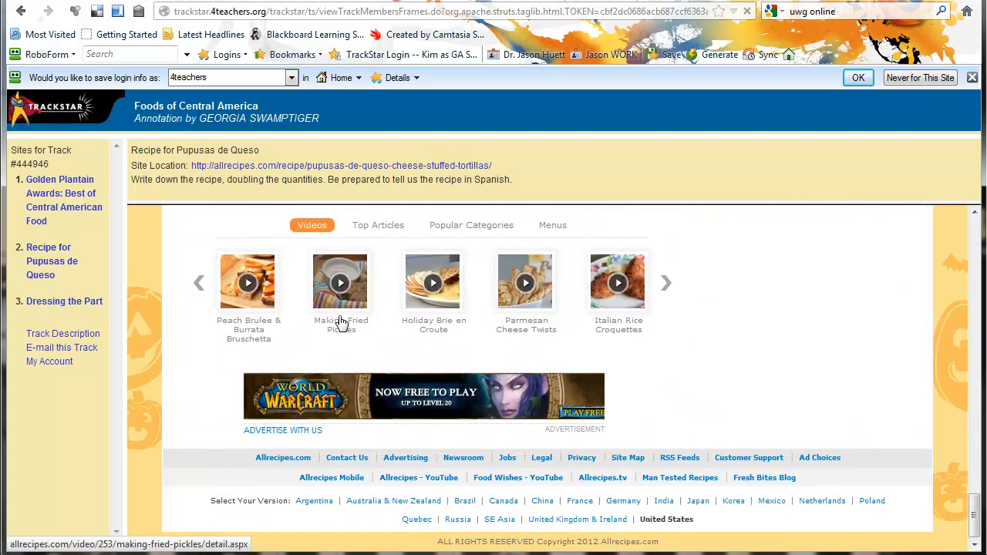
scroll(342, 320, "up", 15)
scroll(321, 324, "up", 1)
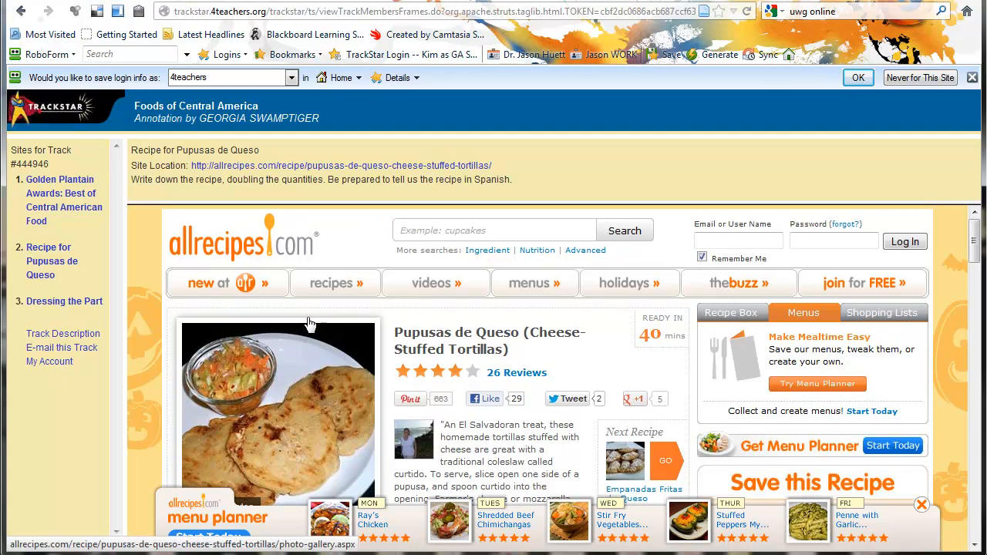
- On the Golden Plantain Awards site, enlarge the food photo mosaic and open the travel photography gallery
left_click(40, 219)
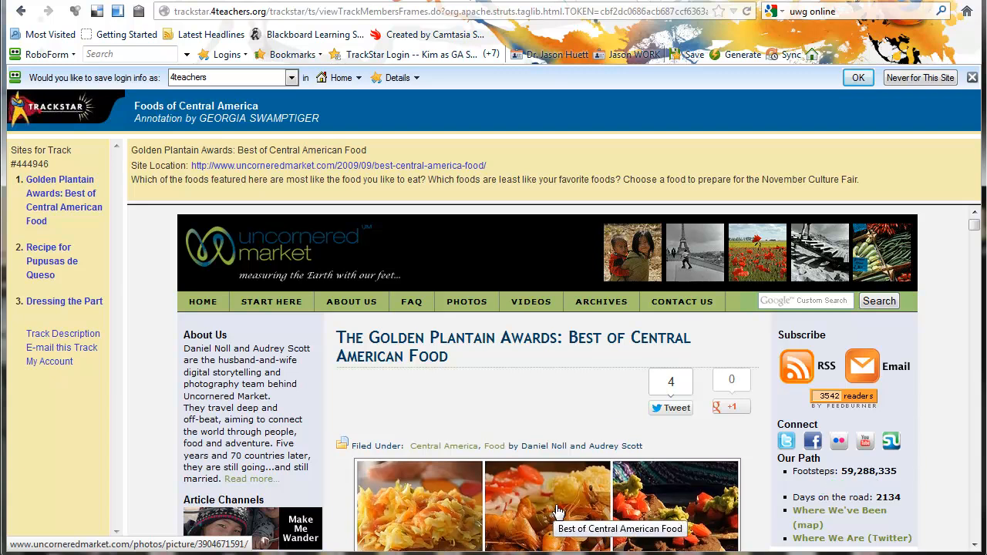
left_click(566, 507)
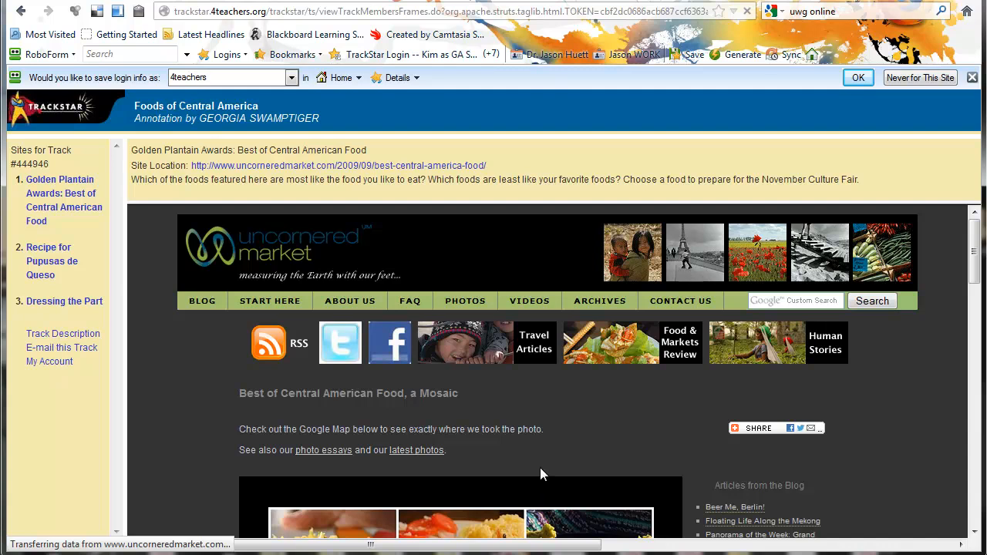
scroll(541, 470, "down", 5)
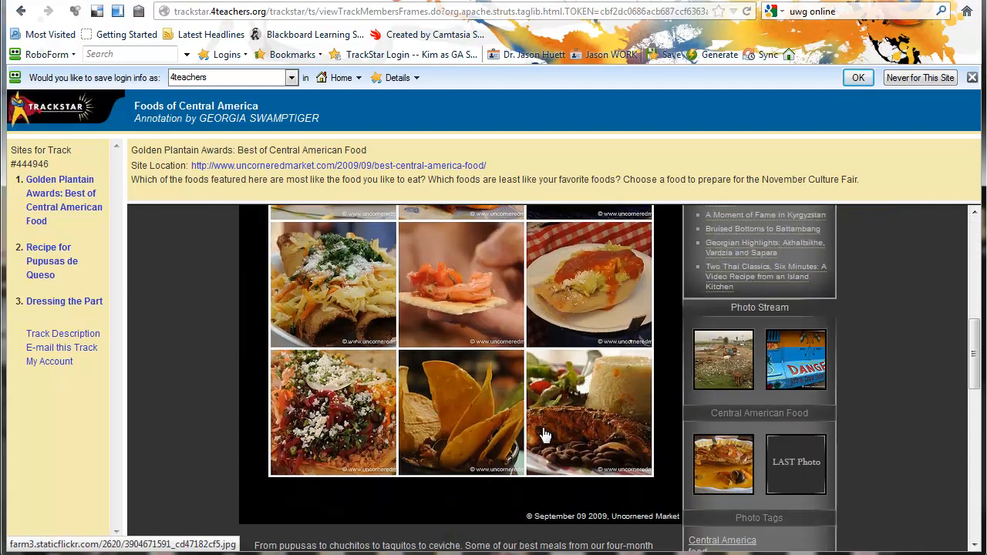
scroll(544, 435, "down", 1)
left_click(559, 369)
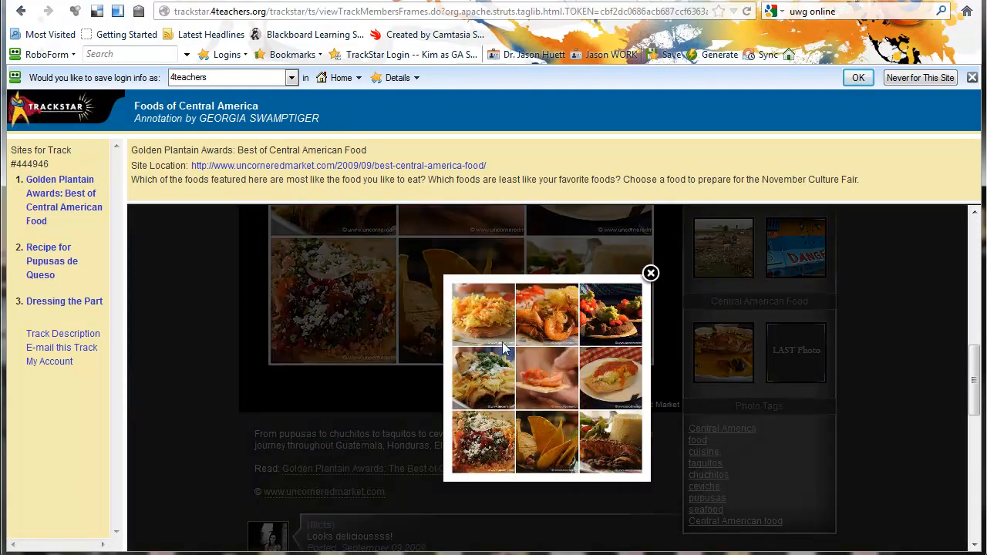
left_click(650, 273)
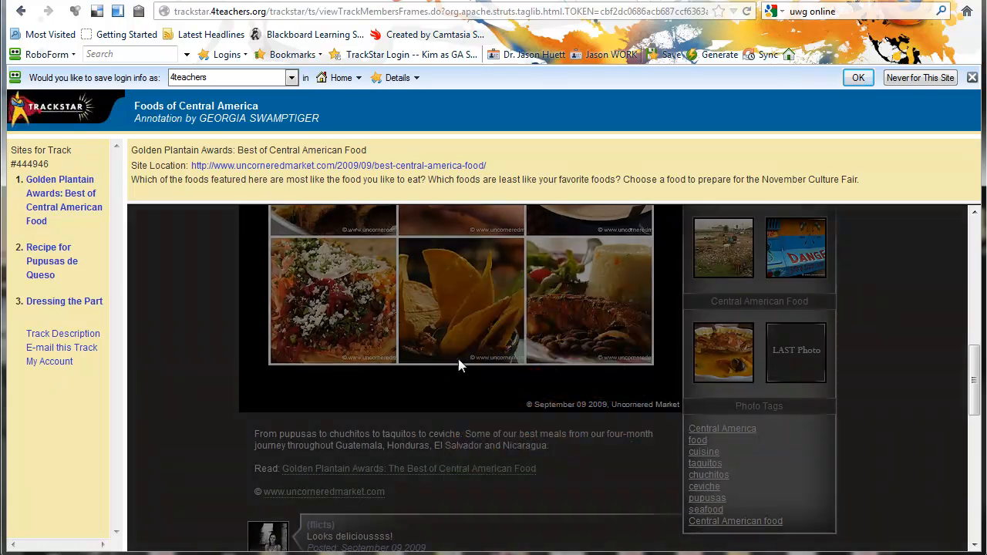
scroll(472, 379, "up", 7)
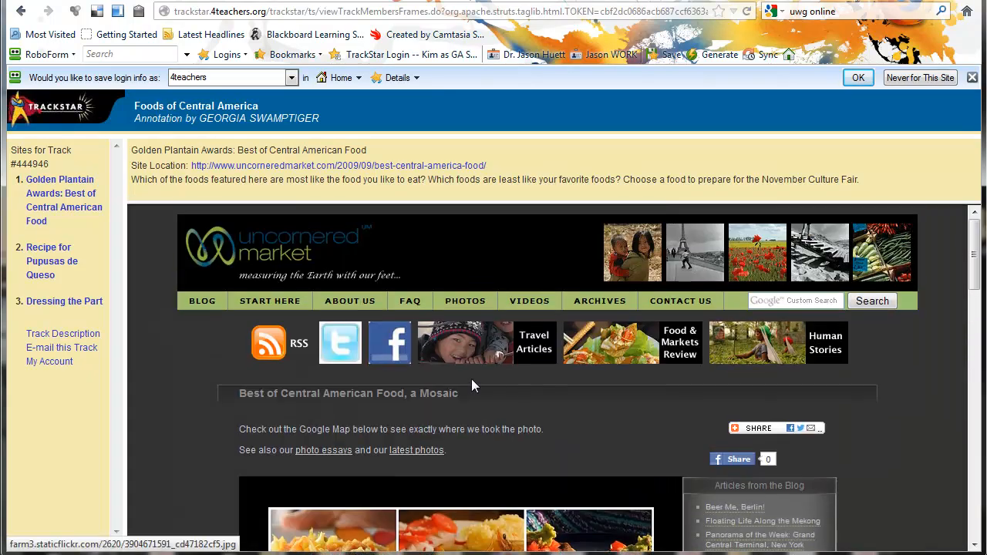
left_click(698, 264)
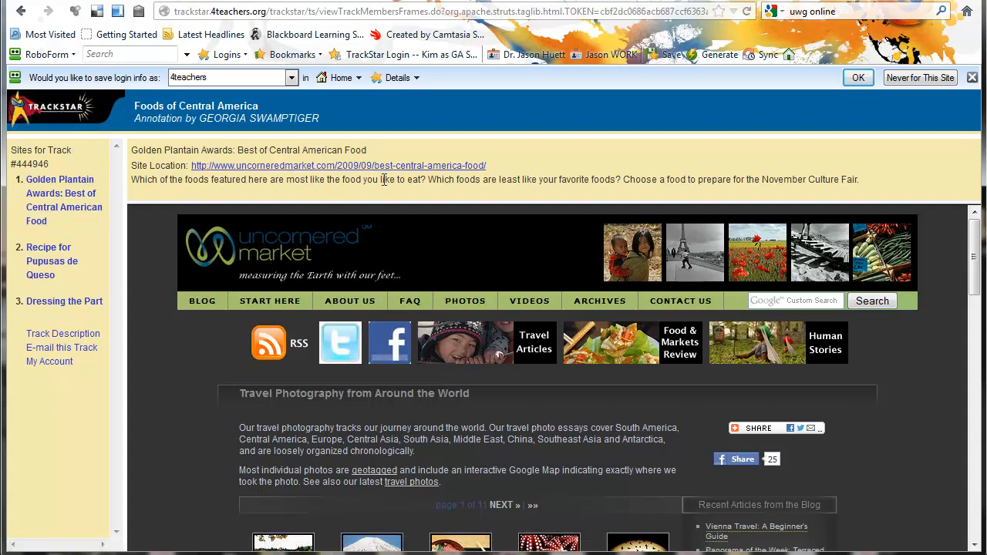
- Return to the Pupusas de Queso site and open the allrecipes Salad recipes collection
left_click(52, 270)
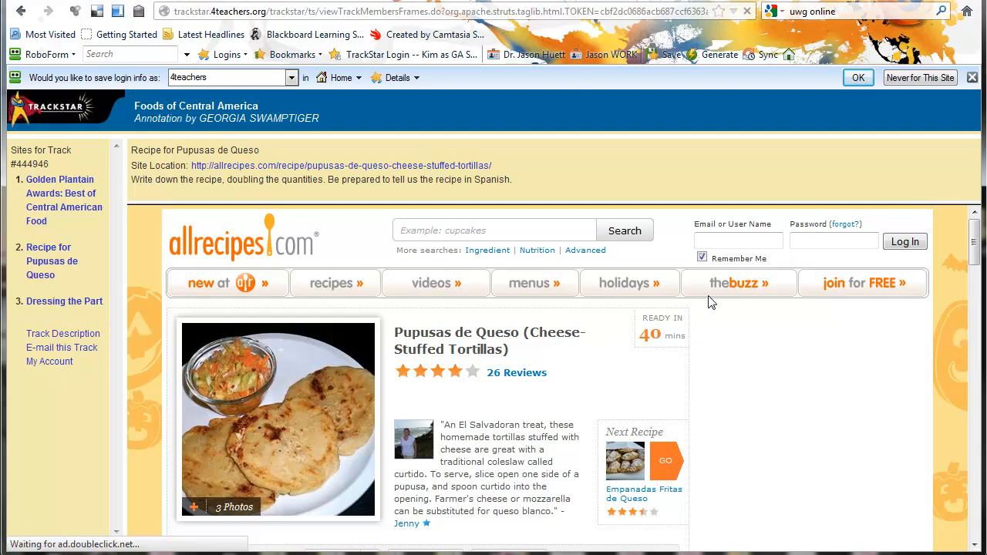
mouse_move(332, 283)
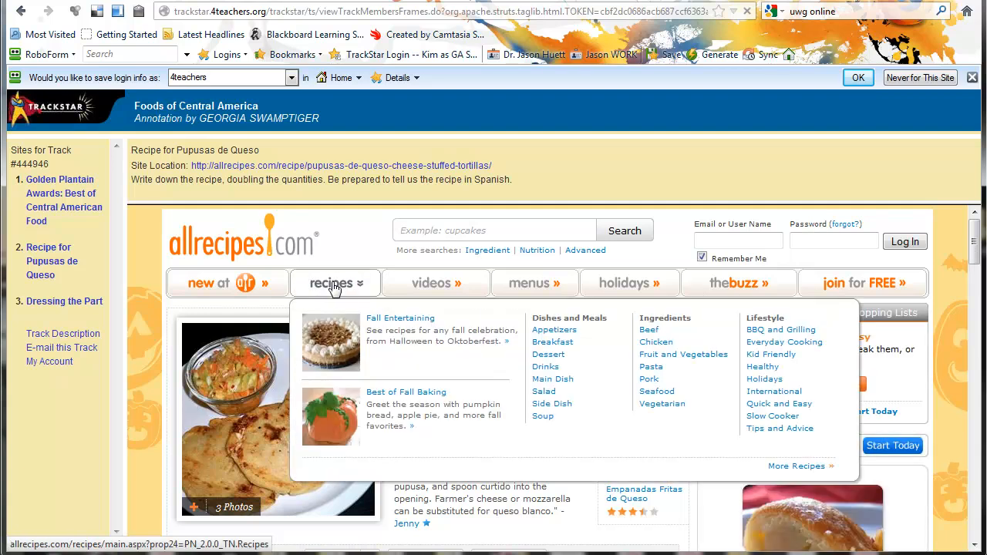
left_click(548, 395)
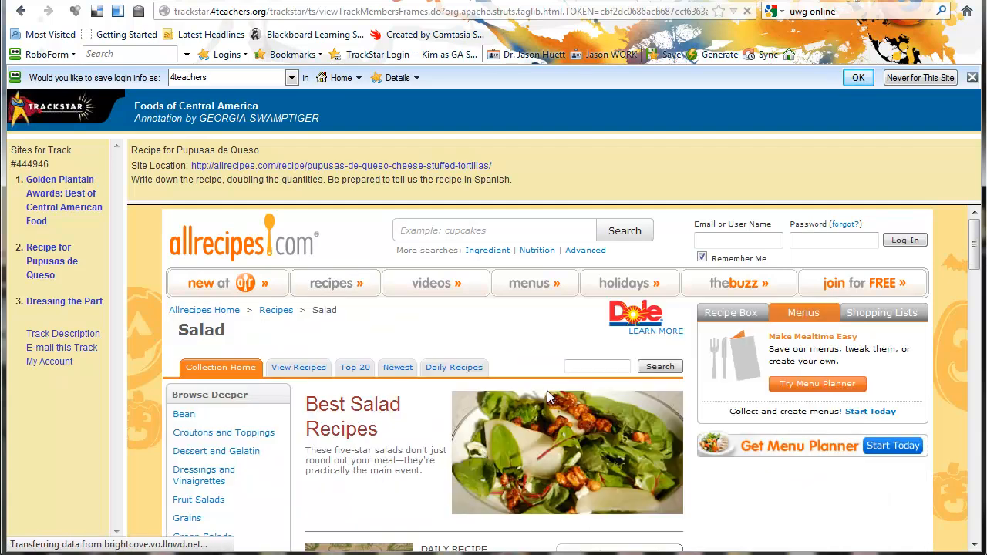